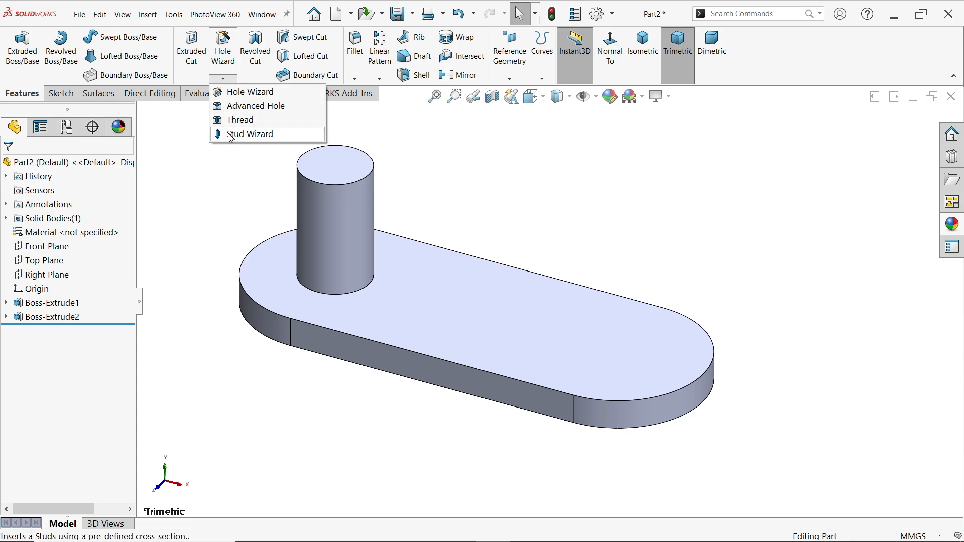
pyautogui.click(231, 135)
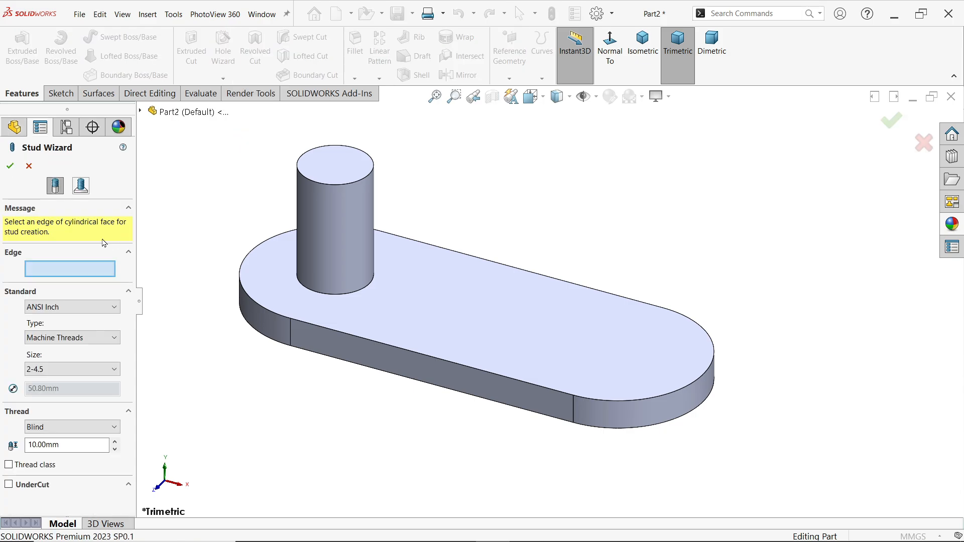
pyautogui.click(55, 187)
pyautogui.click(360, 182)
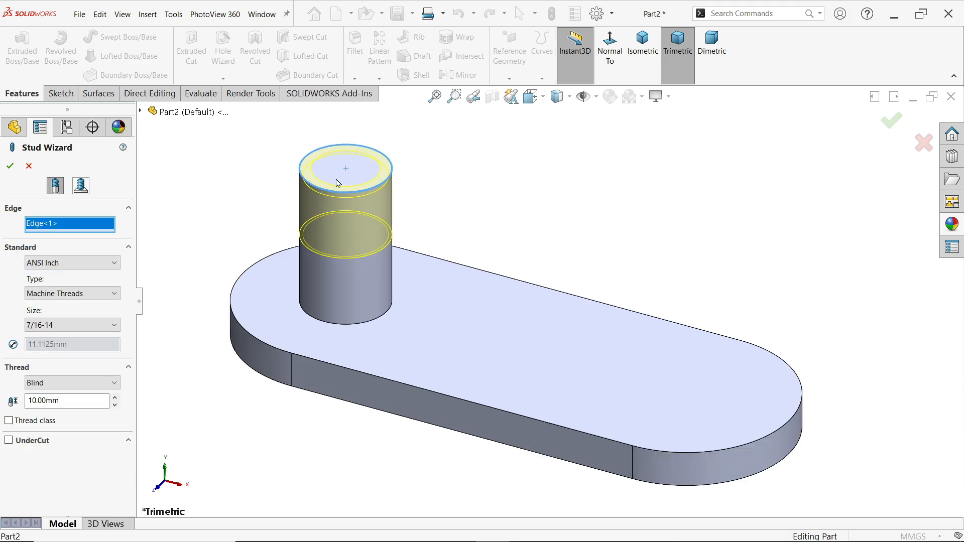
pyautogui.click(44, 263)
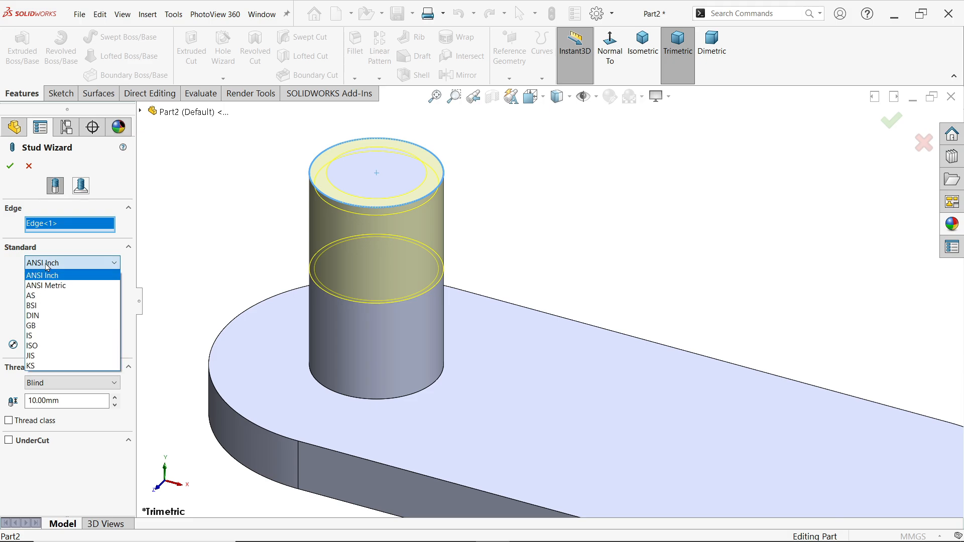
pyautogui.click(63, 286)
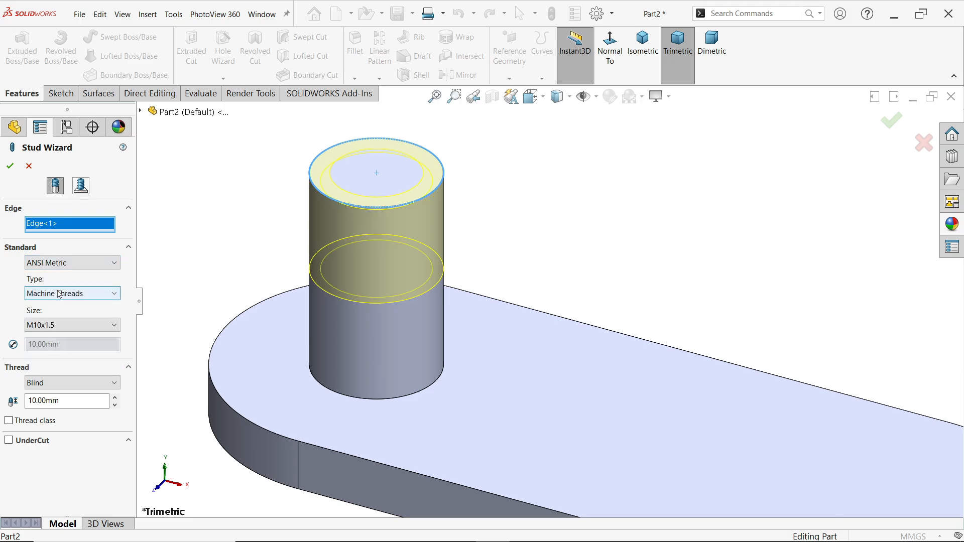
pyautogui.click(59, 294)
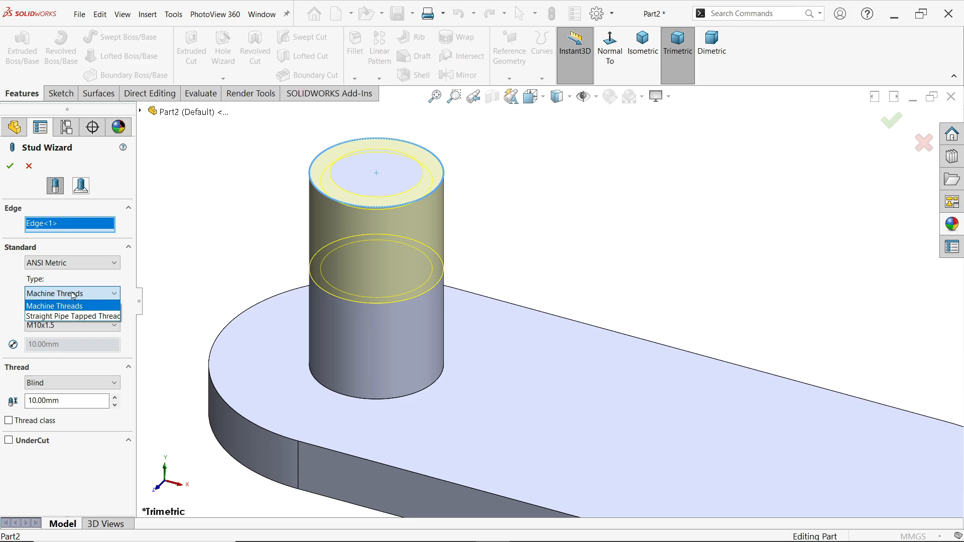
pyautogui.click(73, 295)
pyautogui.click(71, 325)
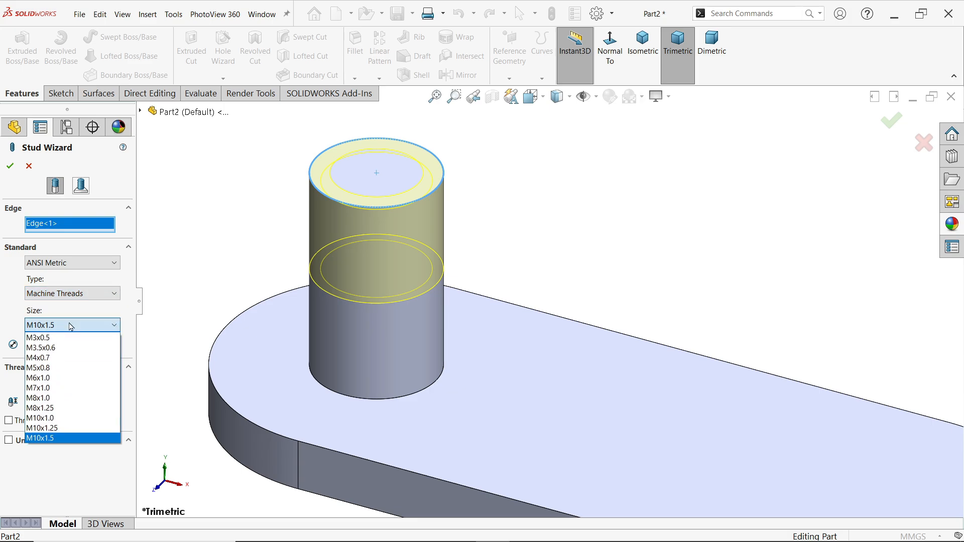
pyautogui.click(71, 325)
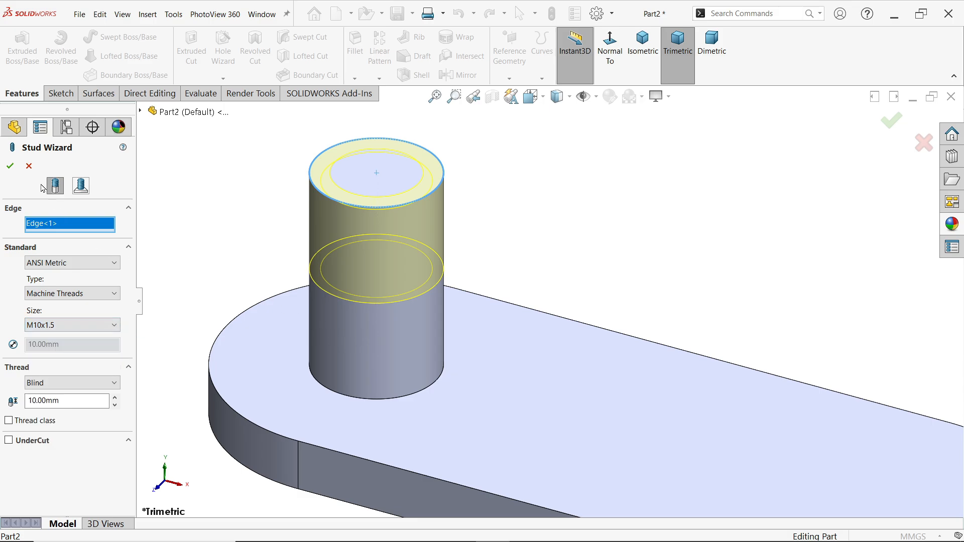
pyautogui.click(29, 166)
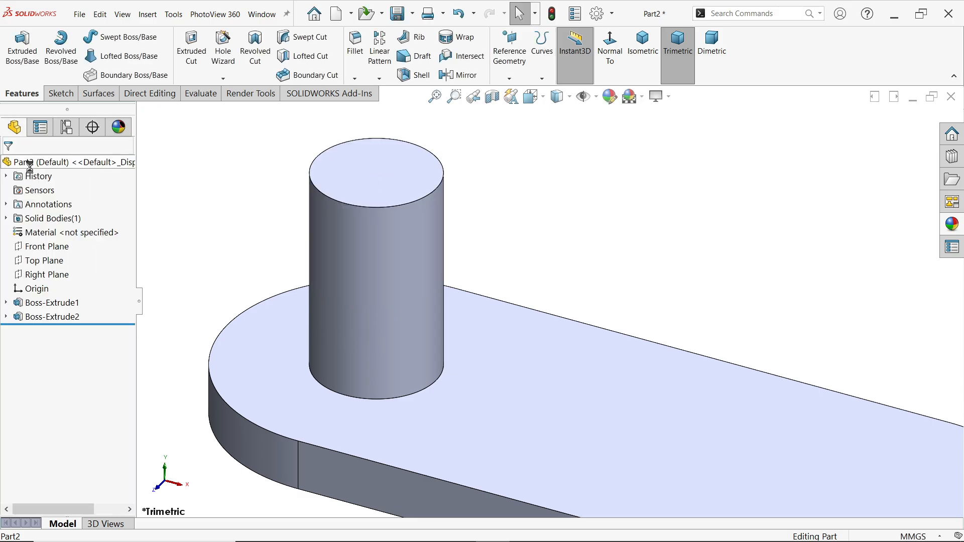
# - Check the cylinder's diameter in the sketch under Boss-Extrude2
pyautogui.click(6, 317)
pyautogui.click(46, 331)
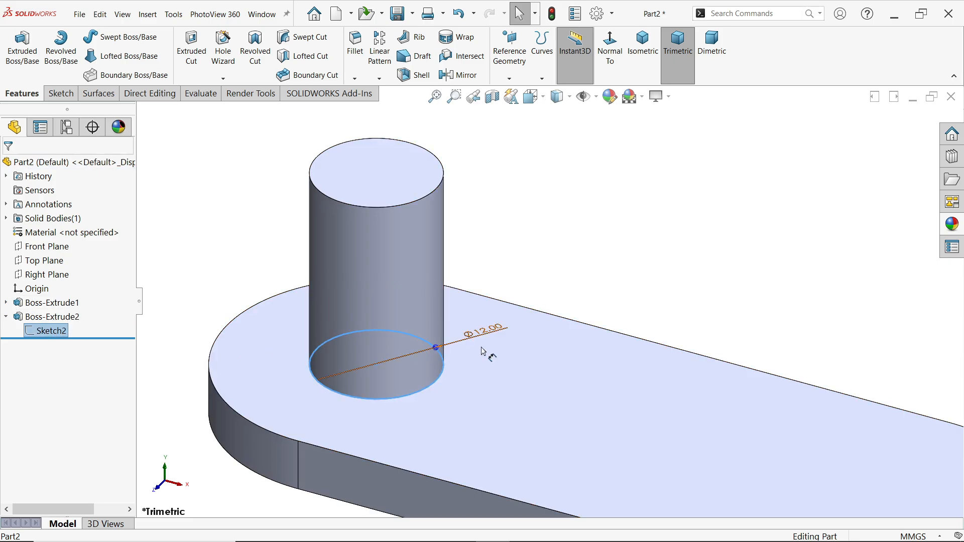
pyautogui.click(220, 135)
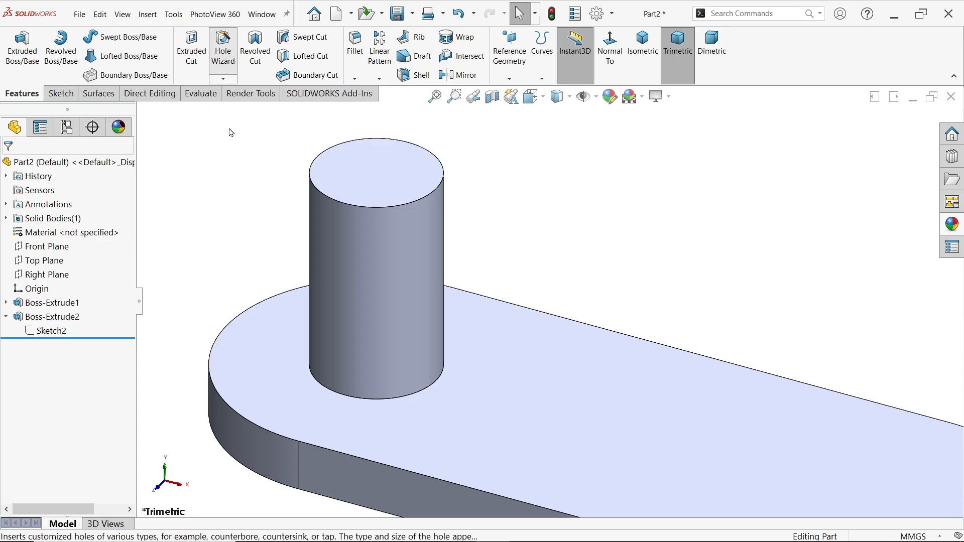
# - Start a Stud Wizard feature on the cylinder's top edge with the ANSI Metric standard, Machine Threads and size M10x1.5
pyautogui.click(223, 79)
pyautogui.click(227, 135)
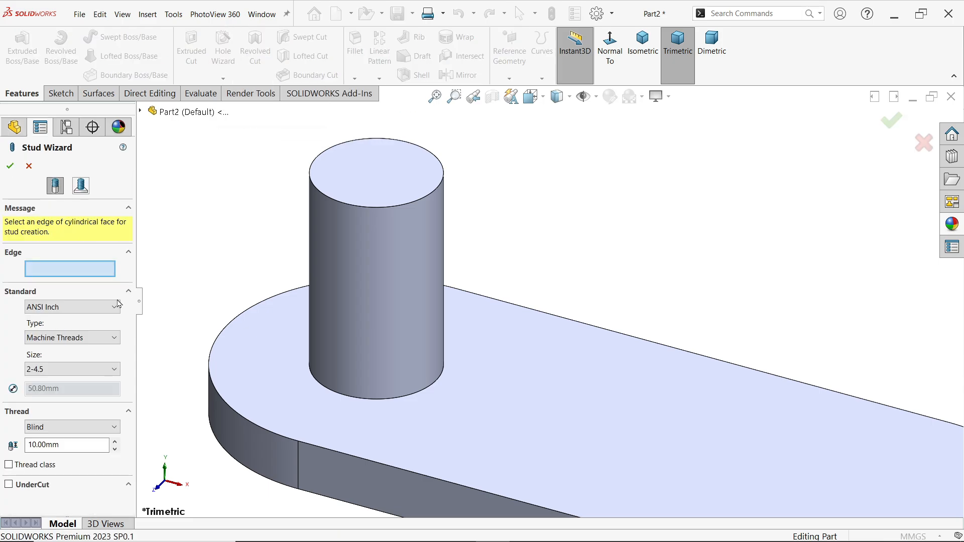
pyautogui.click(378, 208)
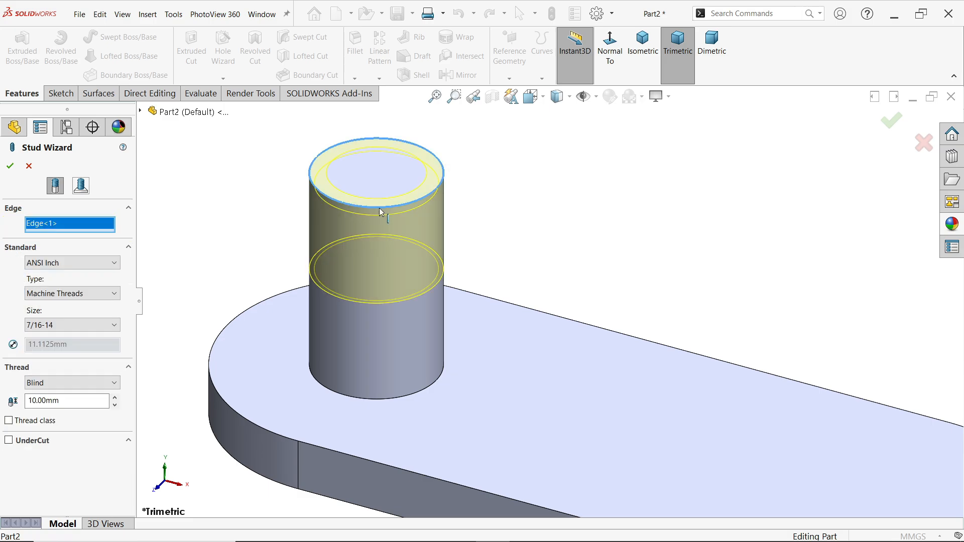
pyautogui.click(69, 262)
pyautogui.click(65, 286)
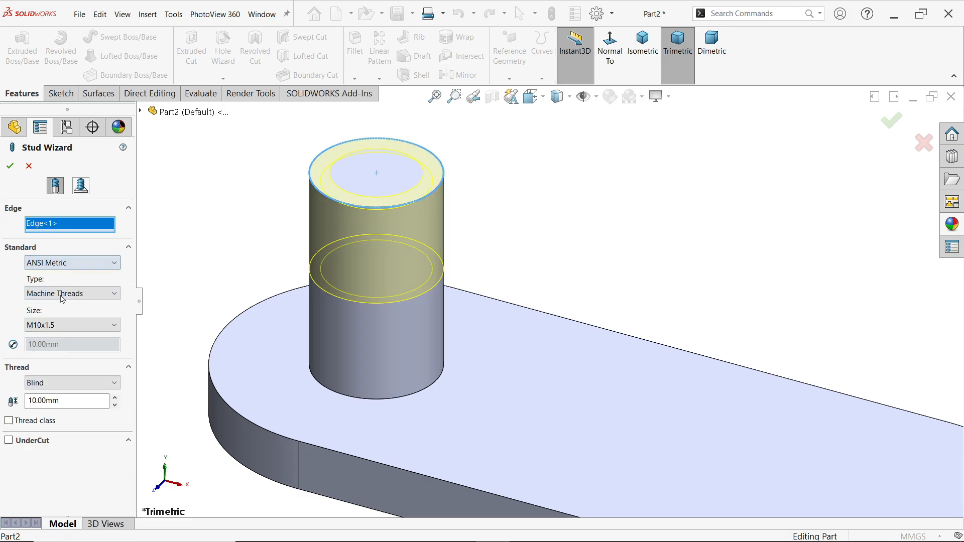
pyautogui.click(55, 325)
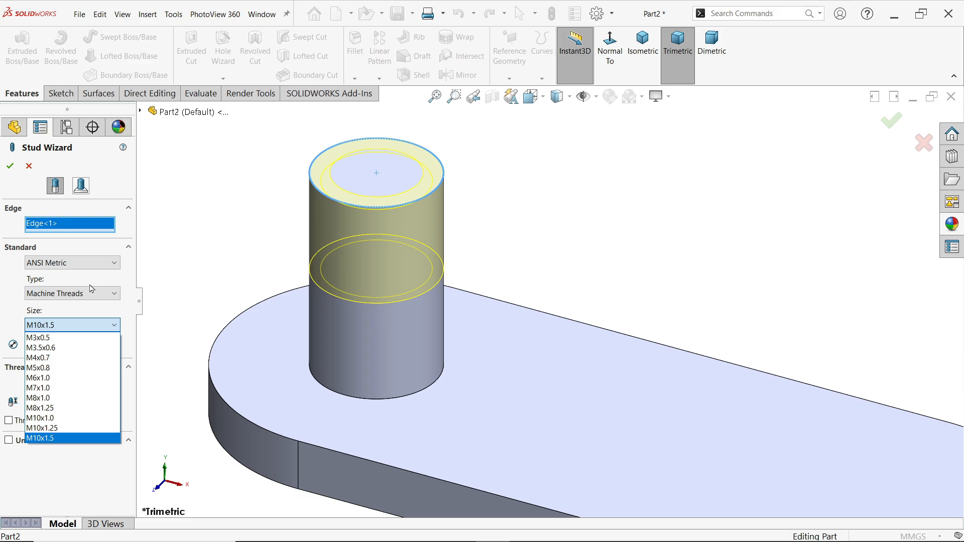
pyautogui.click(79, 324)
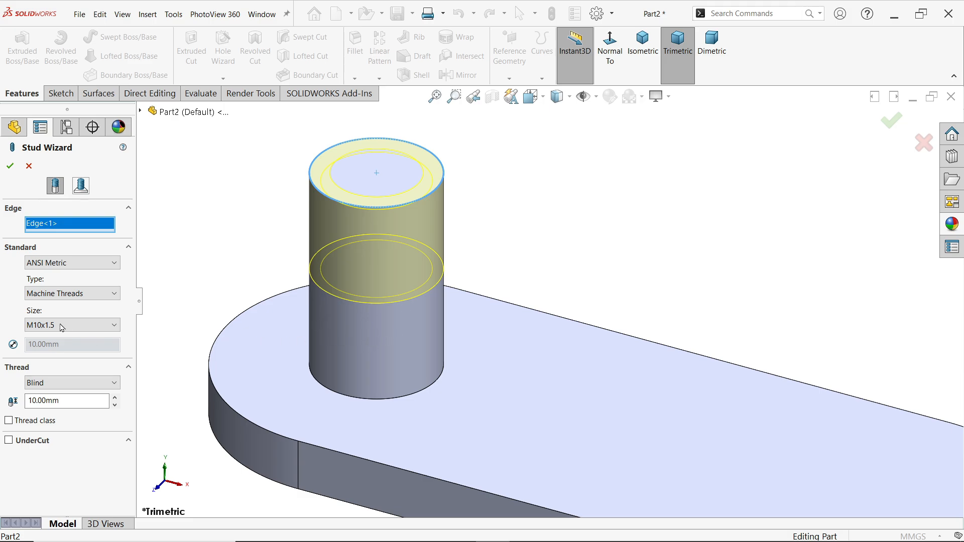
pyautogui.click(45, 326)
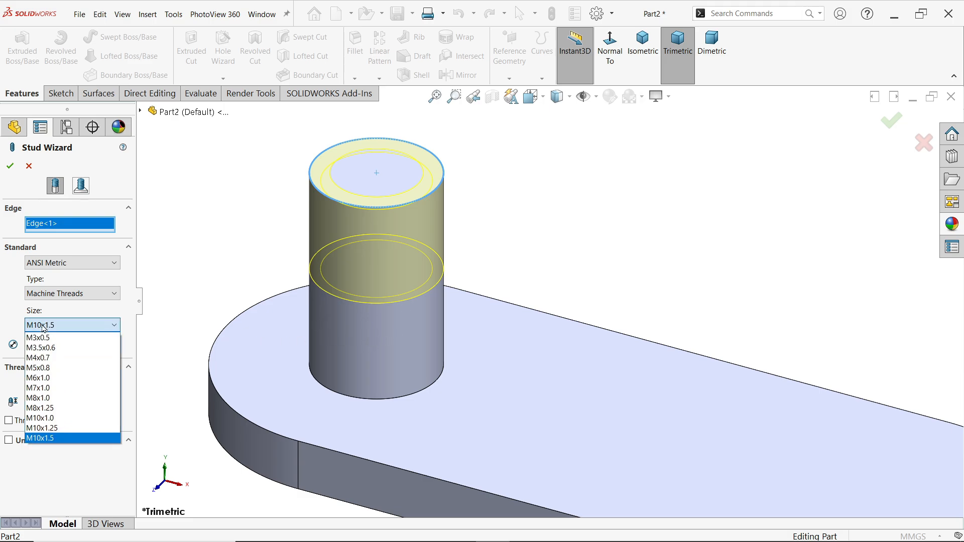
pyautogui.click(43, 327)
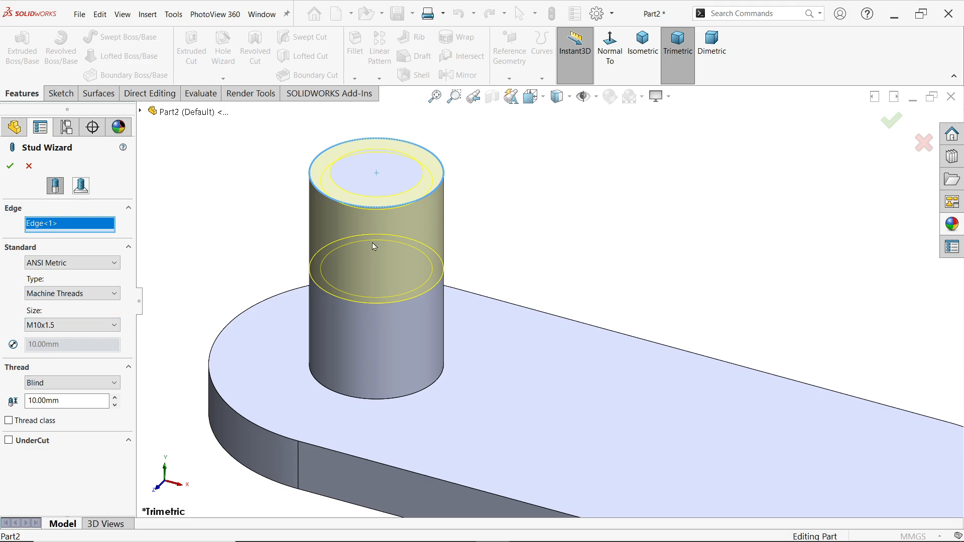
# - Try the Up to Next and Through end conditions for the stud thread
pyautogui.click(42, 386)
pyautogui.click(44, 401)
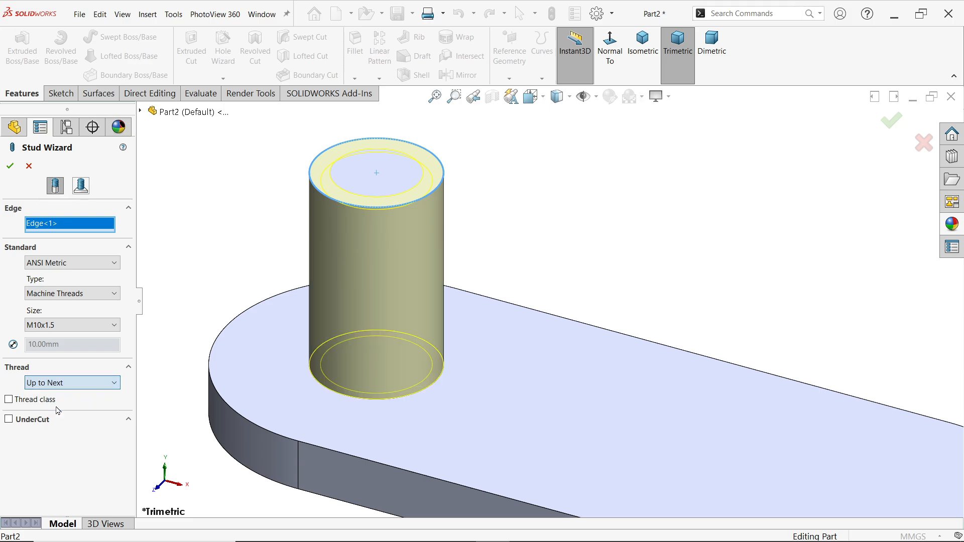
pyautogui.click(45, 384)
pyautogui.click(40, 416)
# - Set the stud thread to Blind with a length of 10 mm
pyautogui.click(47, 384)
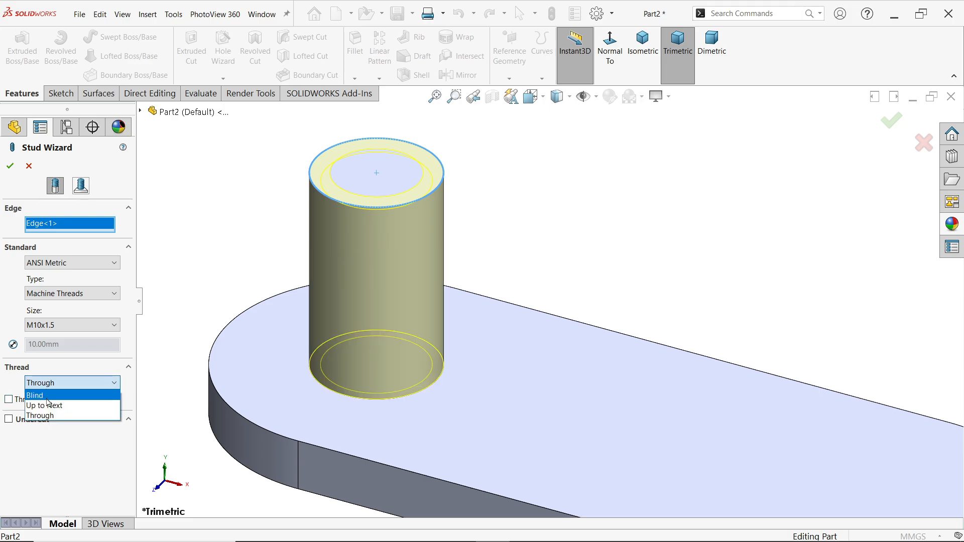
pyautogui.click(46, 397)
pyautogui.moveTo(68, 402); pyautogui.dragTo(20, 394)
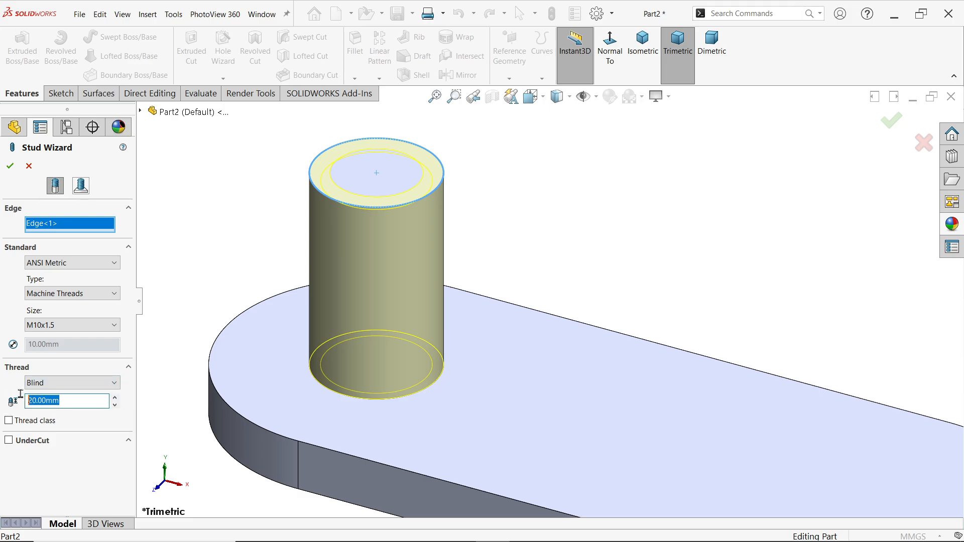
pyautogui.write('10')
pyautogui.press('Return')
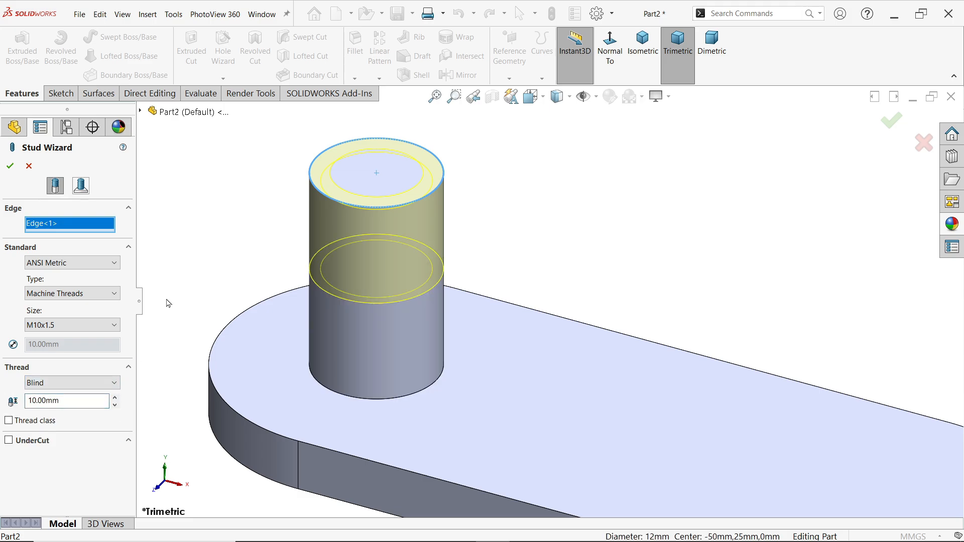
# - Enable the thread class for the stud and keep it at 2A
pyautogui.click(8, 421)
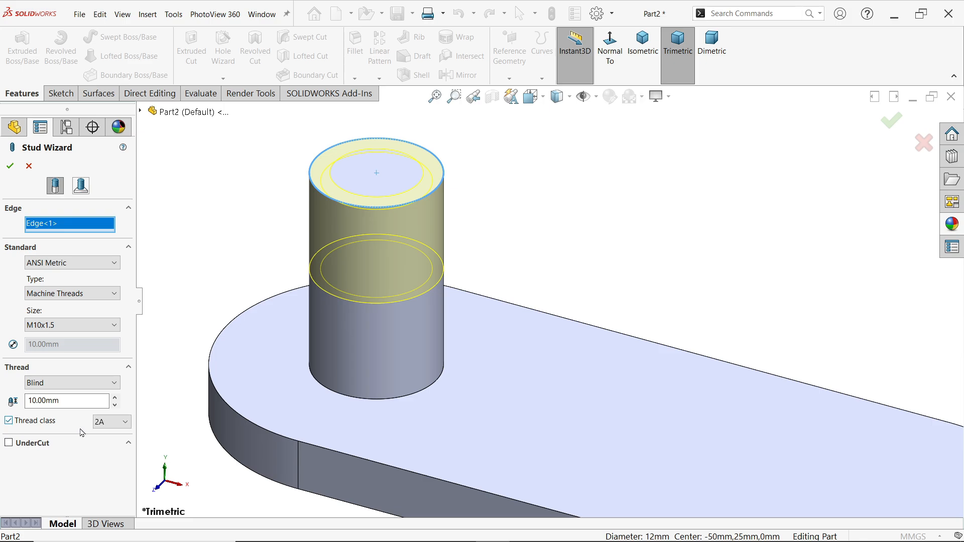
pyautogui.click(116, 426)
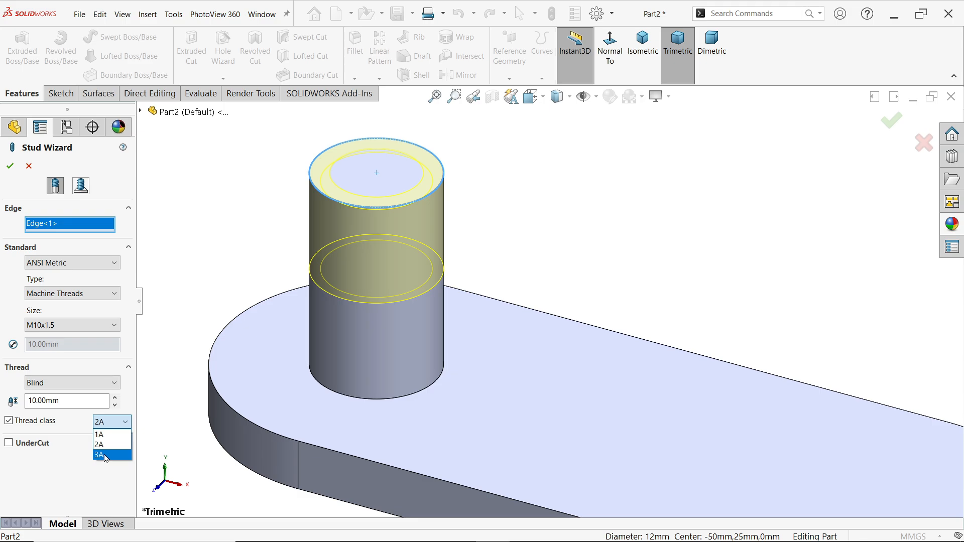
pyautogui.click(126, 425)
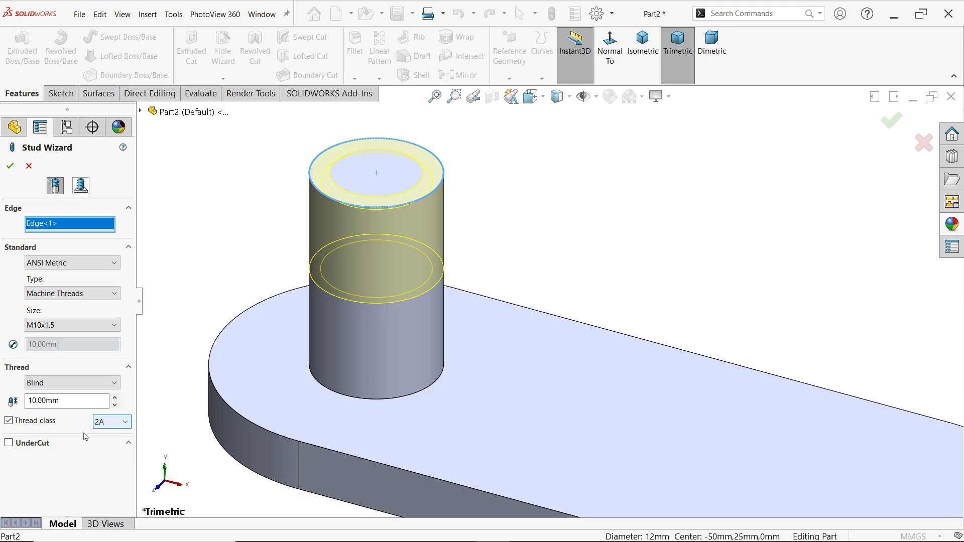
# - Add an undercut 5 mm in diameter and 2 mm long below the thread and create the stud
pyautogui.click(8, 443)
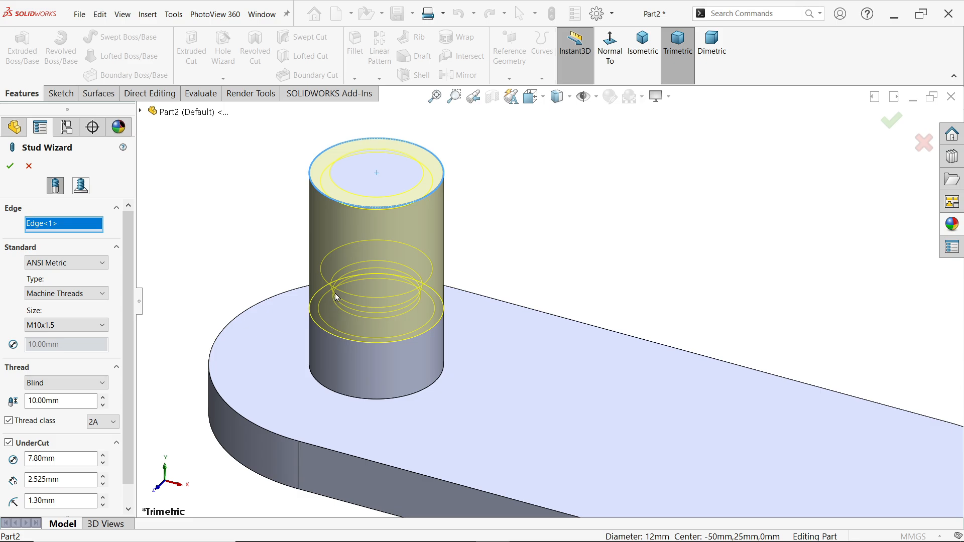
pyautogui.scroll(-1, 128, 427)
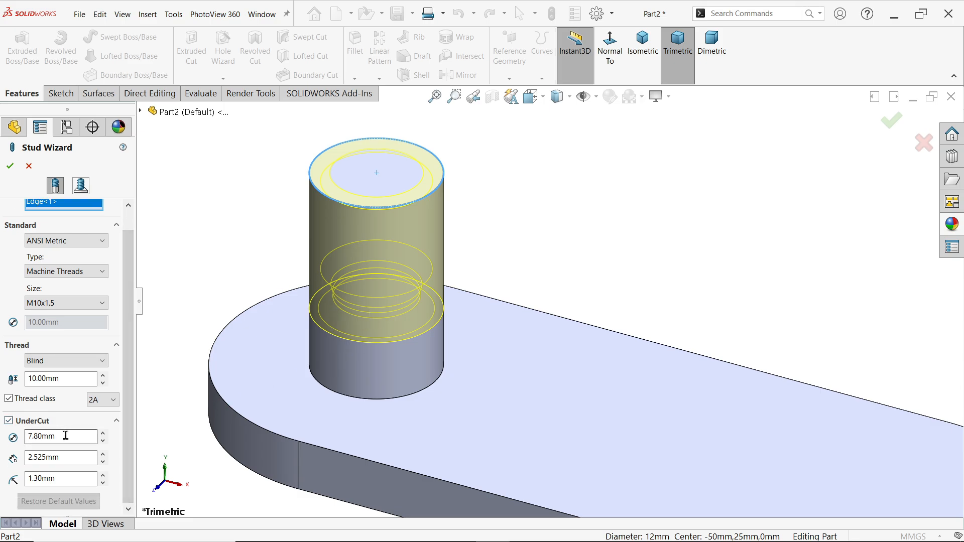
pyautogui.moveTo(65, 436); pyautogui.dragTo(16, 435)
pyautogui.write('5')
pyautogui.press('Return')
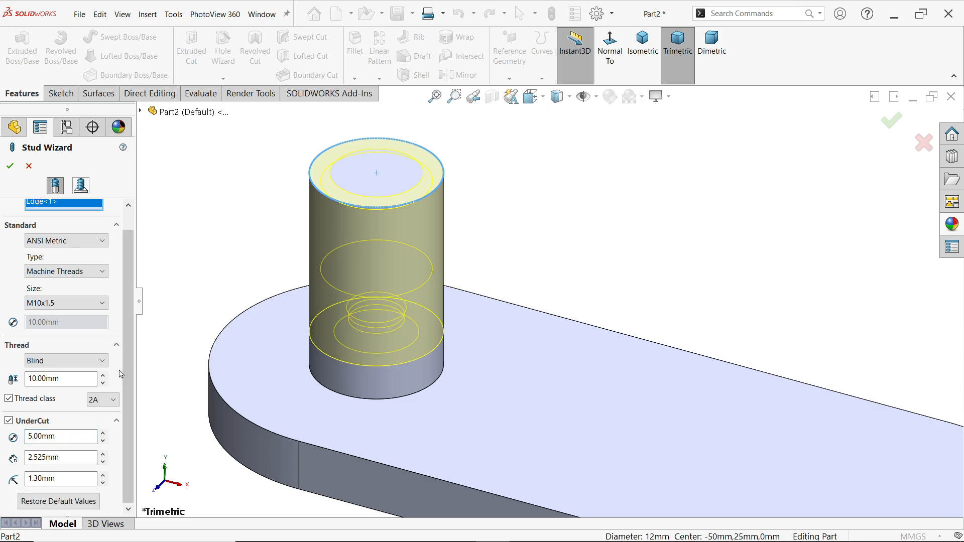
pyautogui.moveTo(63, 458); pyautogui.dragTo(27, 458)
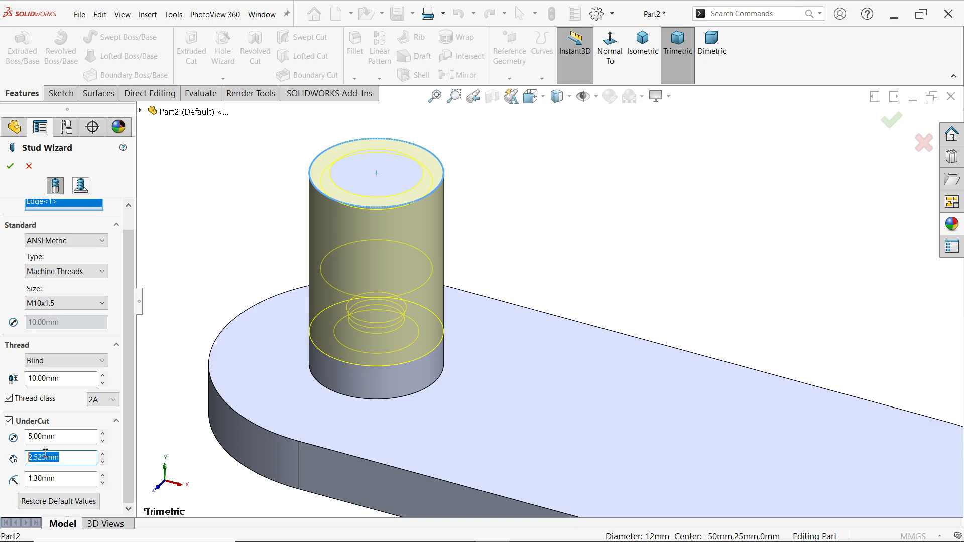
pyautogui.write('2')
pyautogui.press('Return')
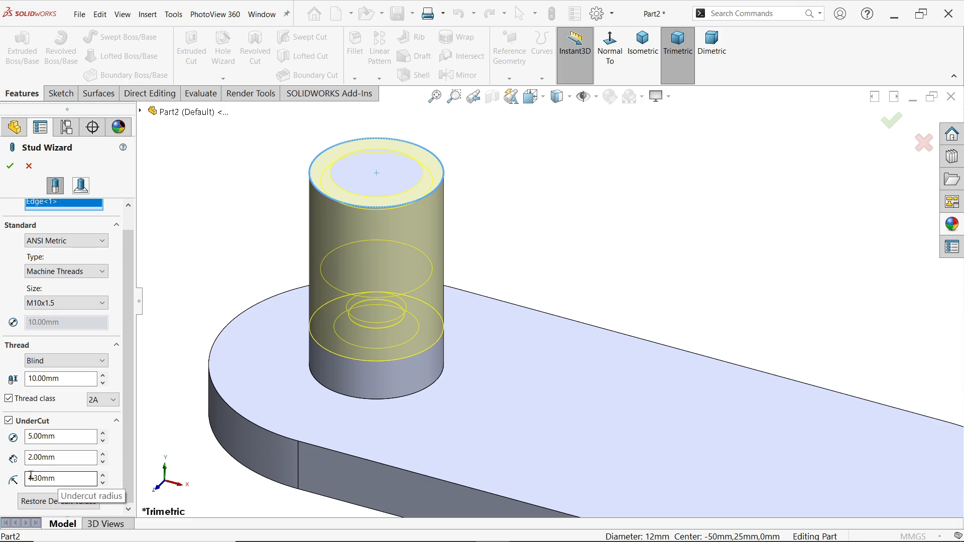
pyautogui.click(10, 166)
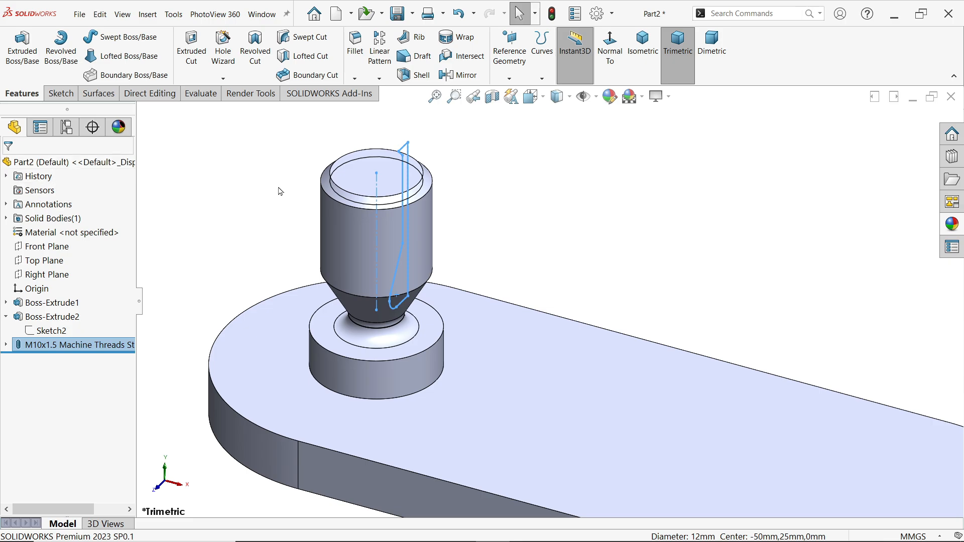
# - Turn on shaded cosmetic threads in the document's detailing properties
pyautogui.click(593, 14)
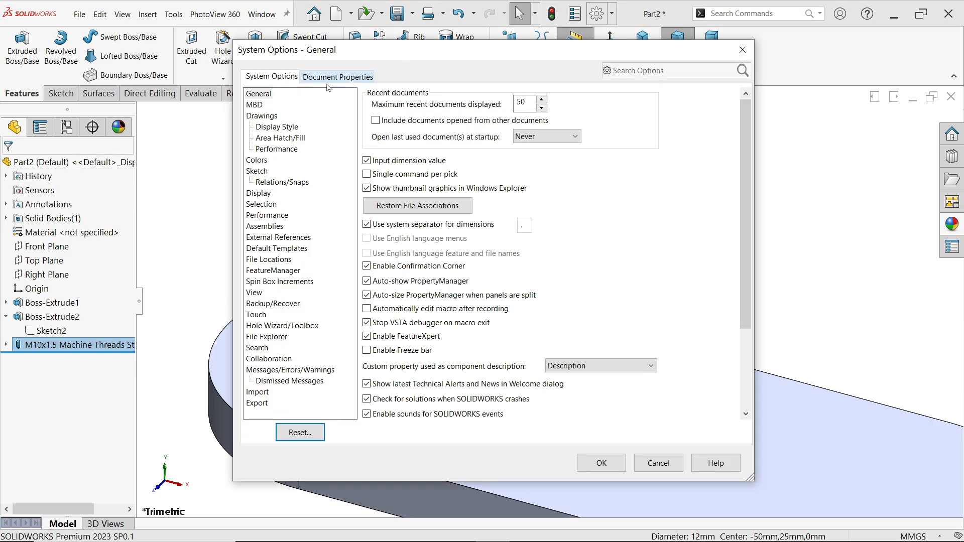
pyautogui.click(335, 77)
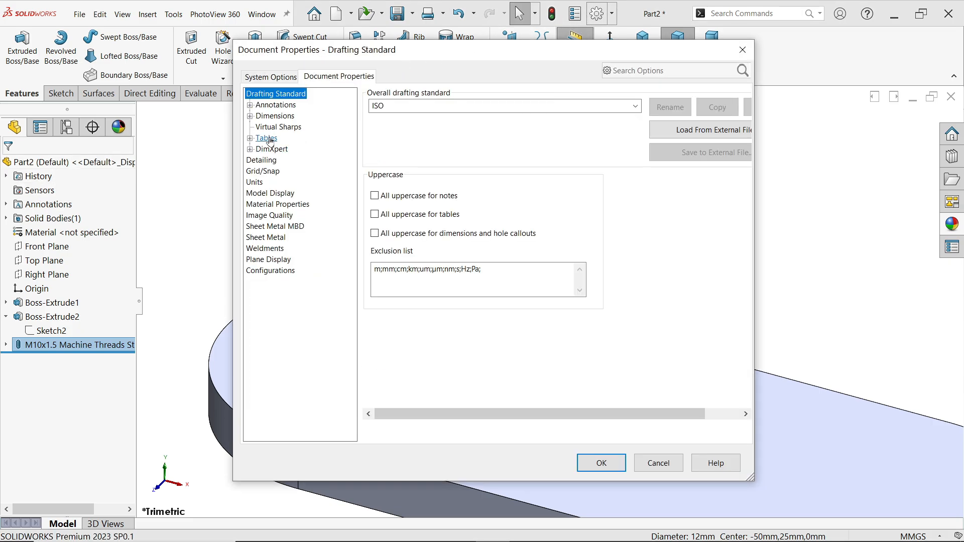
pyautogui.click(265, 160)
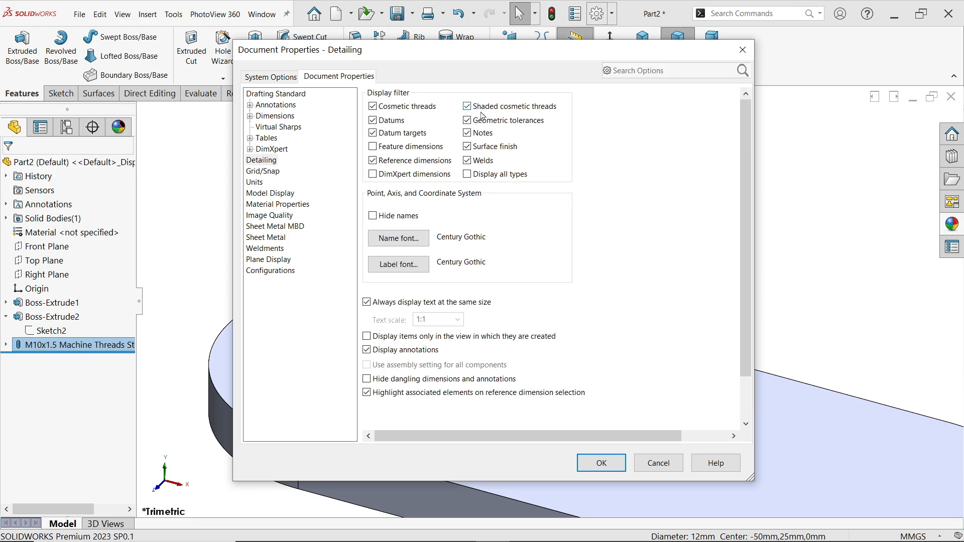
pyautogui.click(602, 462)
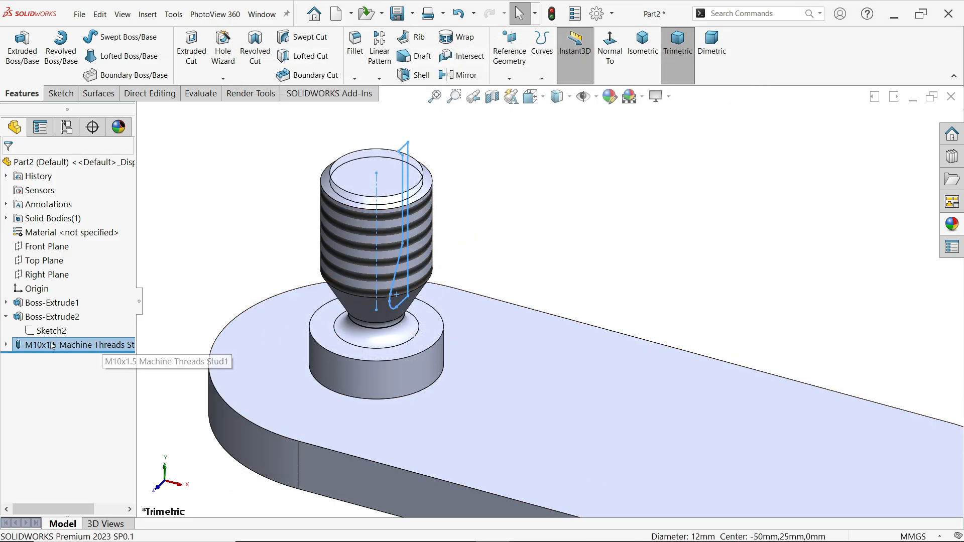
# - Examine the underlying profile sketch of the M10x1.5 stud and its undercut dimensions
pyautogui.click(6, 345)
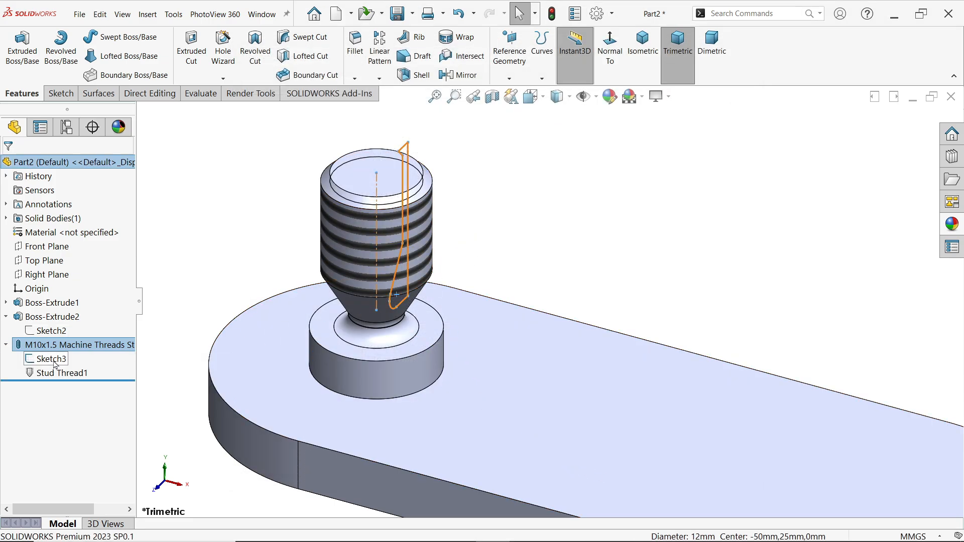
pyautogui.click(50, 359)
pyautogui.moveTo(223, 345); pyautogui.dragTo(435, 340, button='middle')
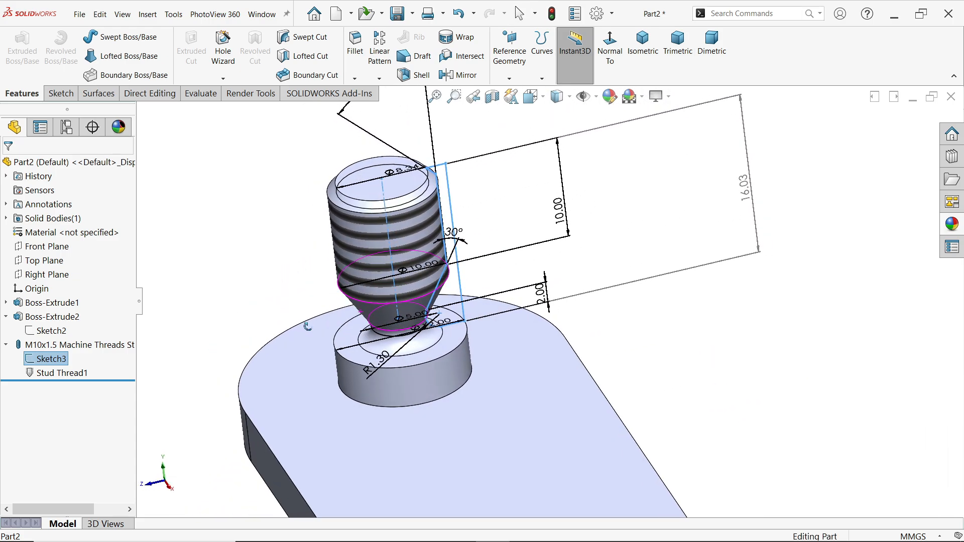
pyautogui.scroll(-3, 435, 340)
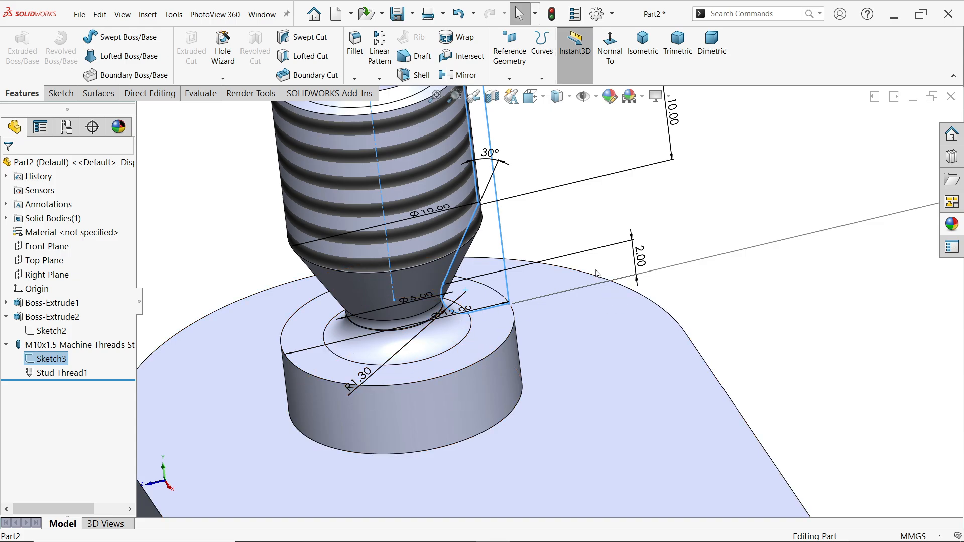
pyautogui.moveTo(612, 260); pyautogui.dragTo(573, 223, button='middle')
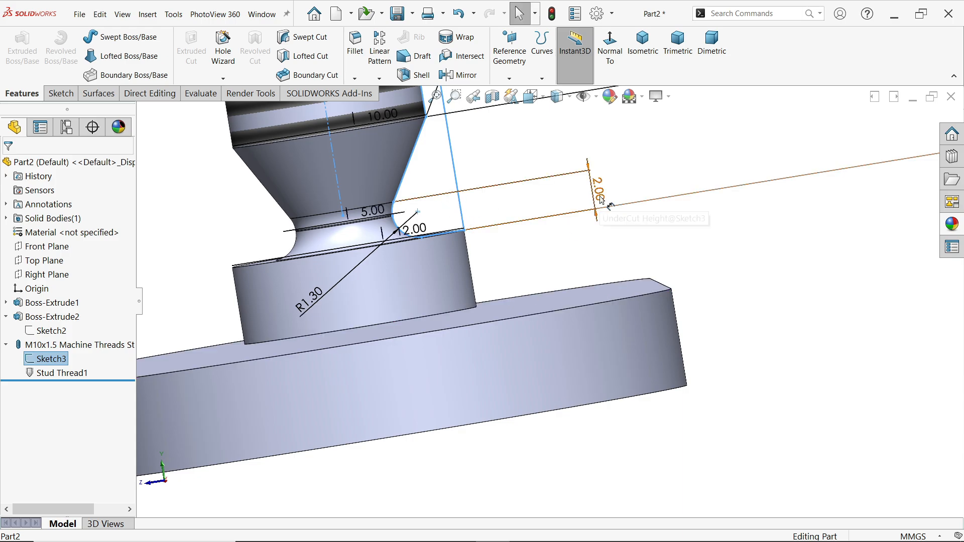
pyautogui.scroll(3, 548, 302)
pyautogui.scroll(-2, 419, 167)
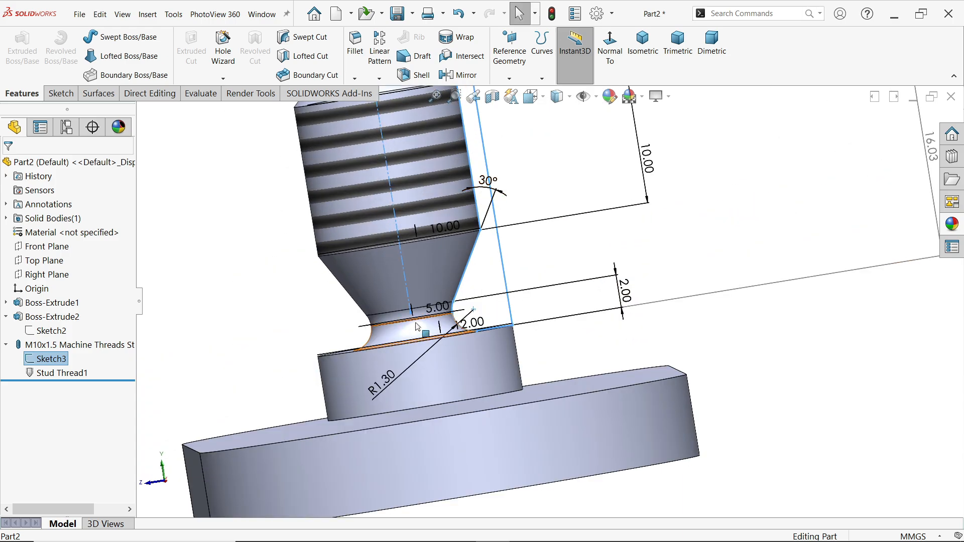
pyautogui.scroll(3, 518, 295)
pyautogui.moveTo(570, 277); pyautogui.dragTo(607, 332, button='middle')
pyautogui.click(641, 50)
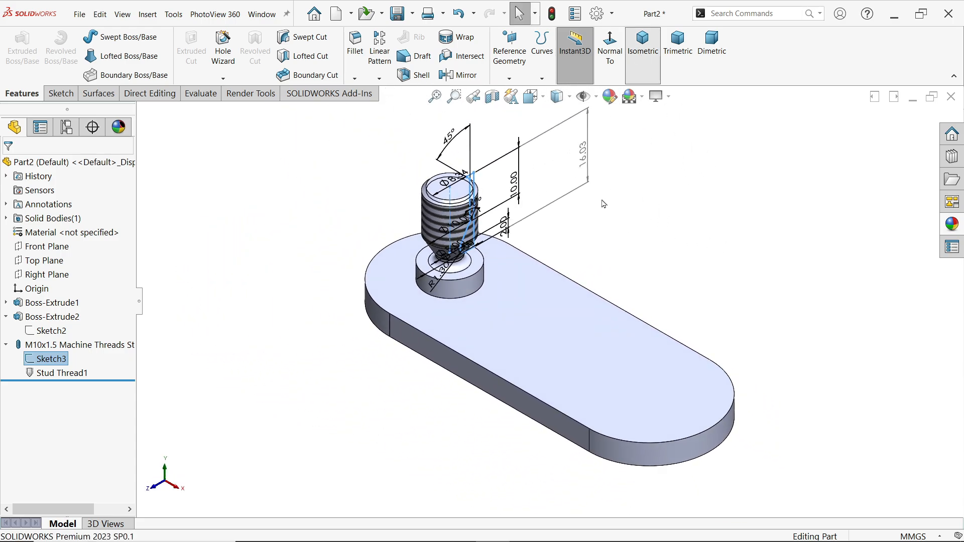
pyautogui.click(678, 48)
pyautogui.scroll(-5, 452, 266)
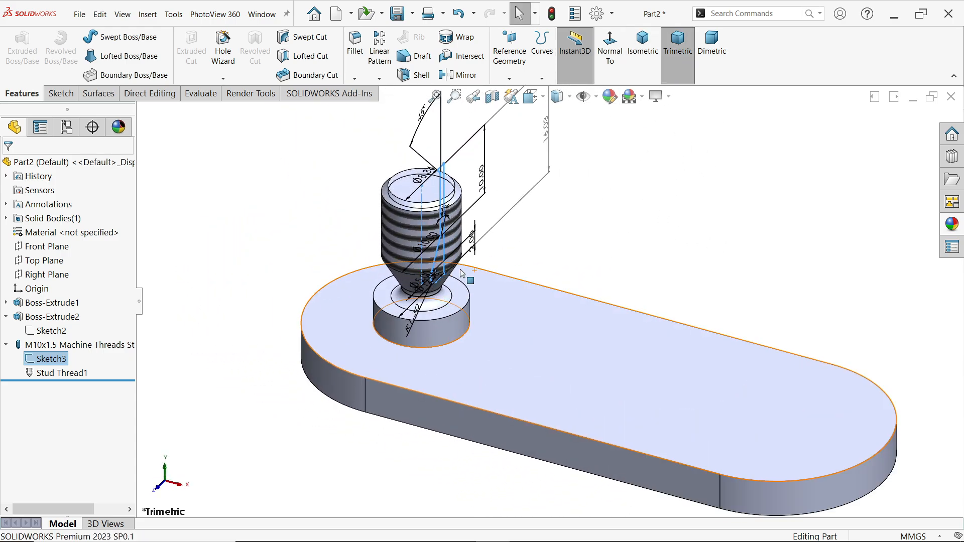
pyautogui.click(241, 259)
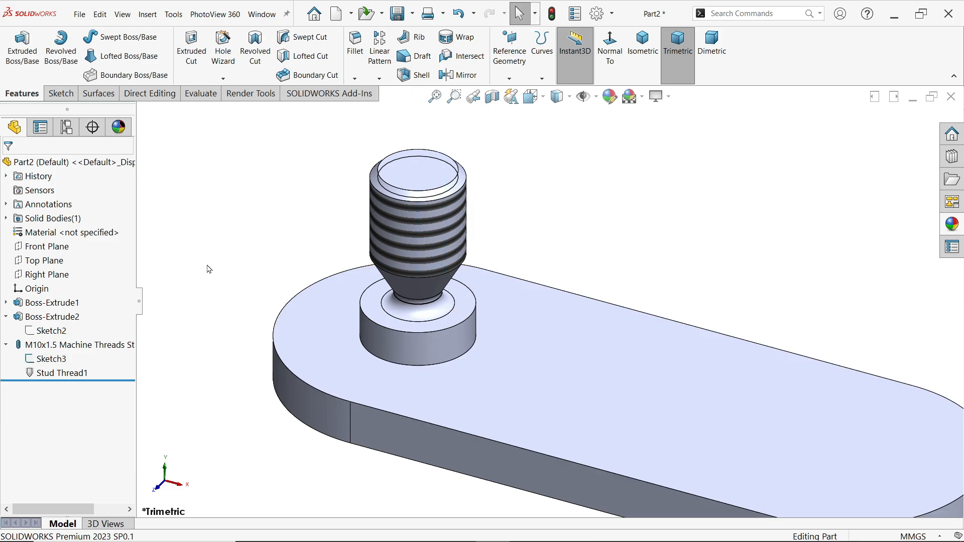
pyautogui.click(5, 346)
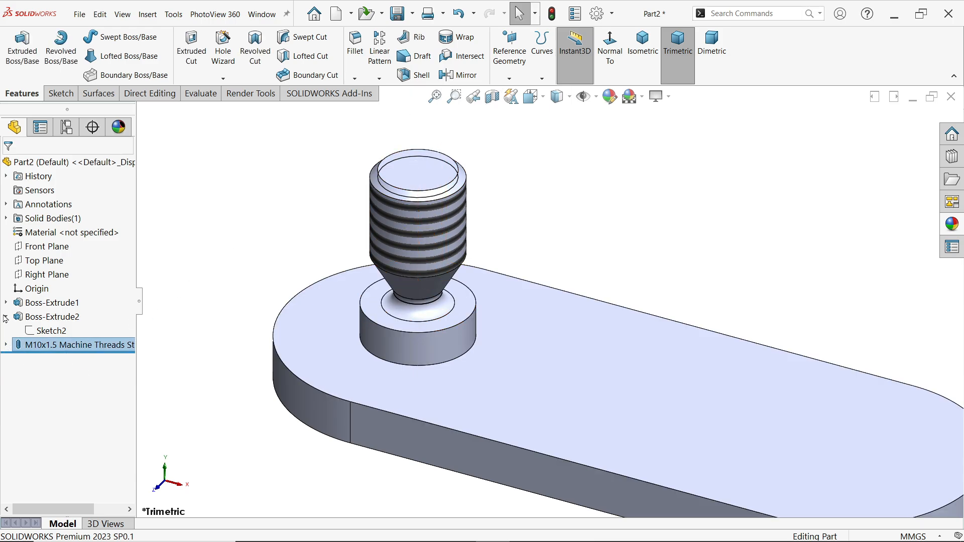
# - Start a new Stud Wizard stud on the plate's top face, positioned at the centre of the rounded end without a stud
pyautogui.click(223, 79)
pyautogui.click(241, 135)
pyautogui.scroll(4, 769, 387)
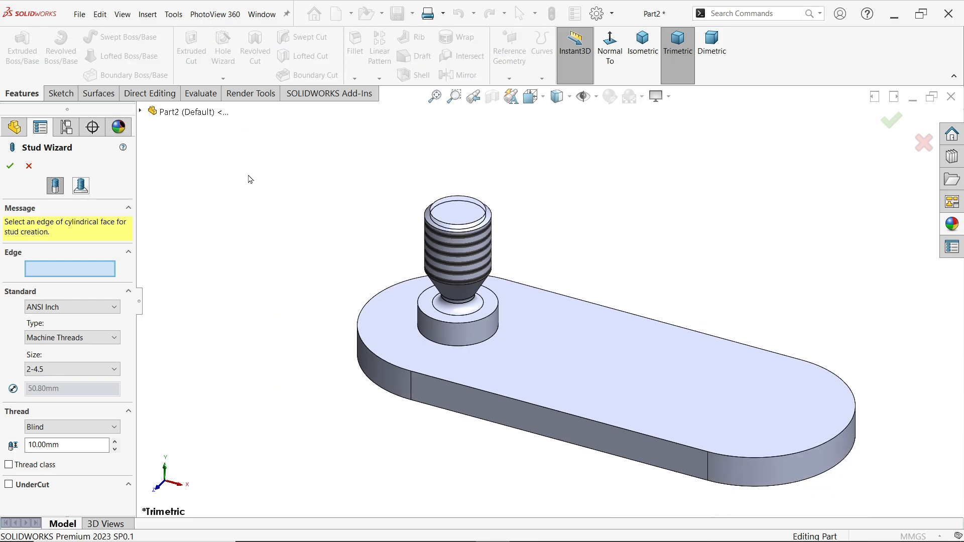
pyautogui.scroll(-4, 769, 387)
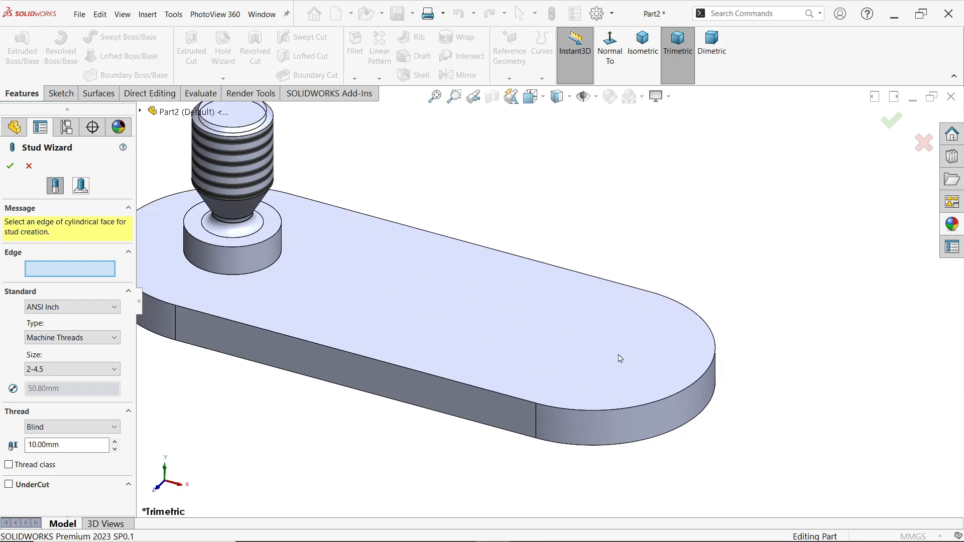
pyautogui.click(81, 187)
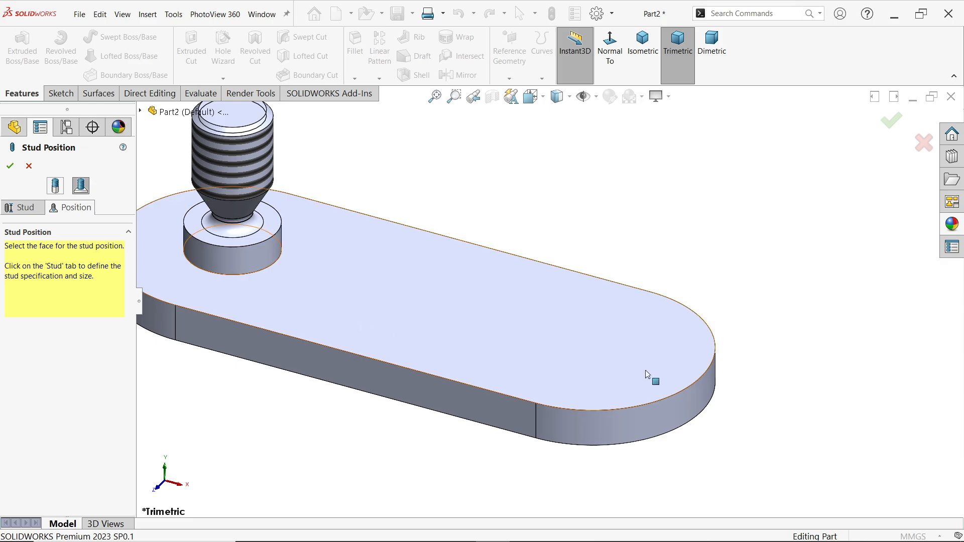
pyautogui.click(658, 381)
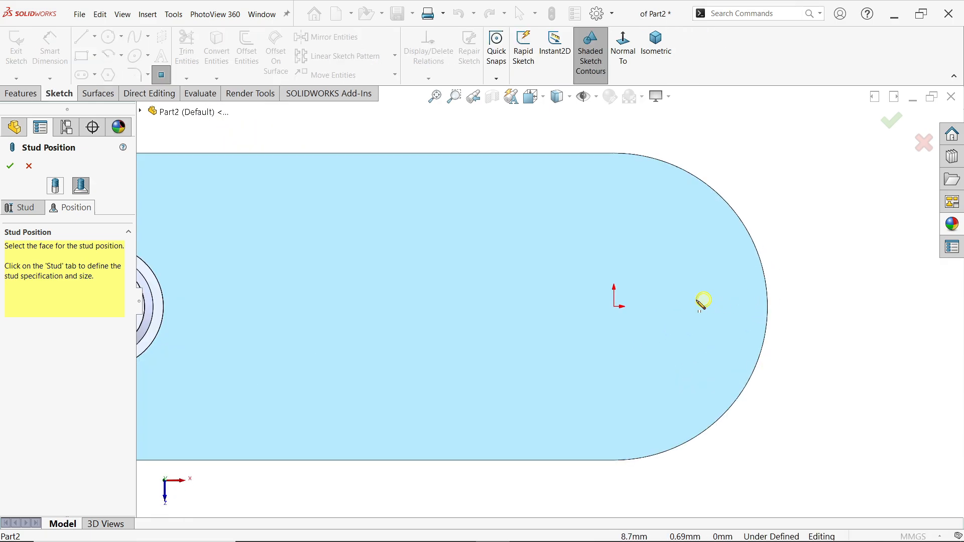
pyautogui.click(615, 307)
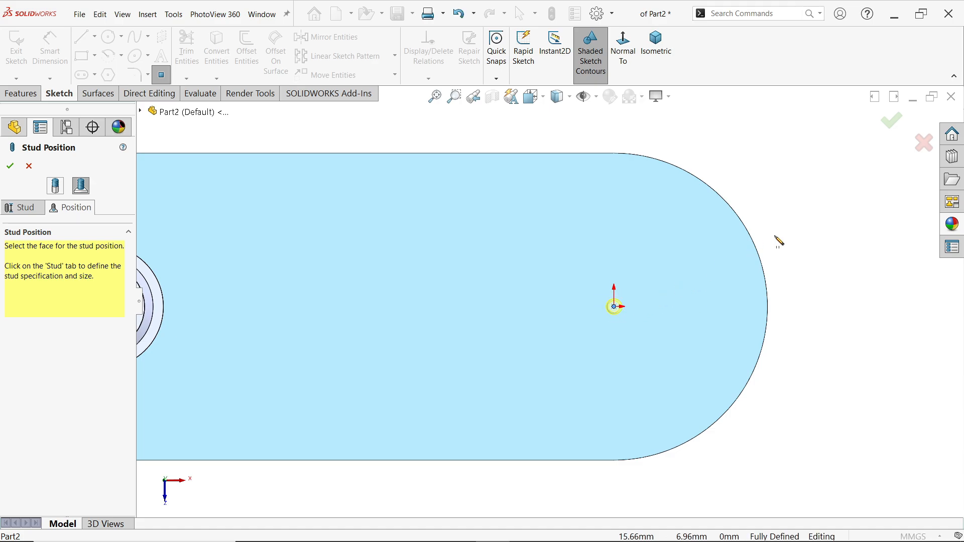
pyautogui.click(653, 57)
pyautogui.scroll(-5, 646, 392)
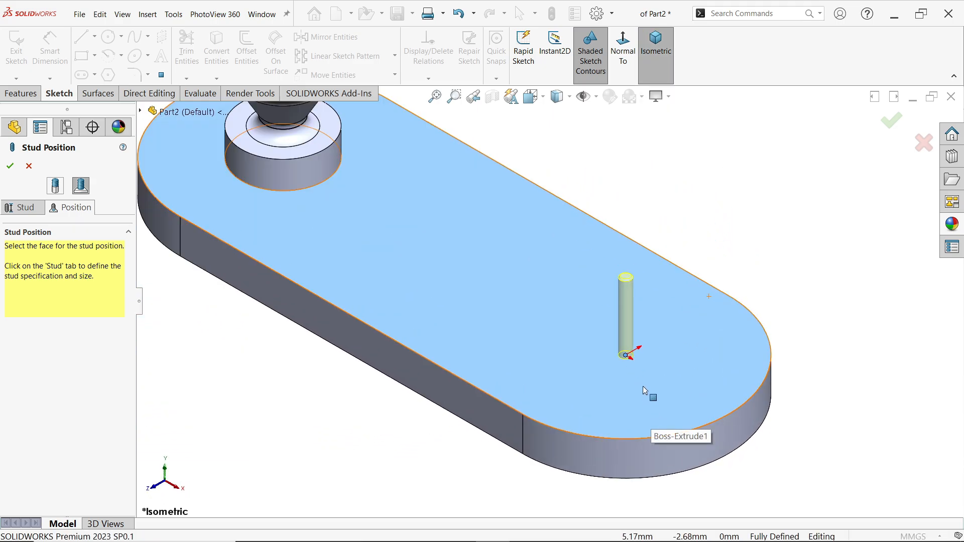
# - Set the new stud's shaft length to 20 mm and its shaft diameter to 10 mm
pyautogui.click(22, 209)
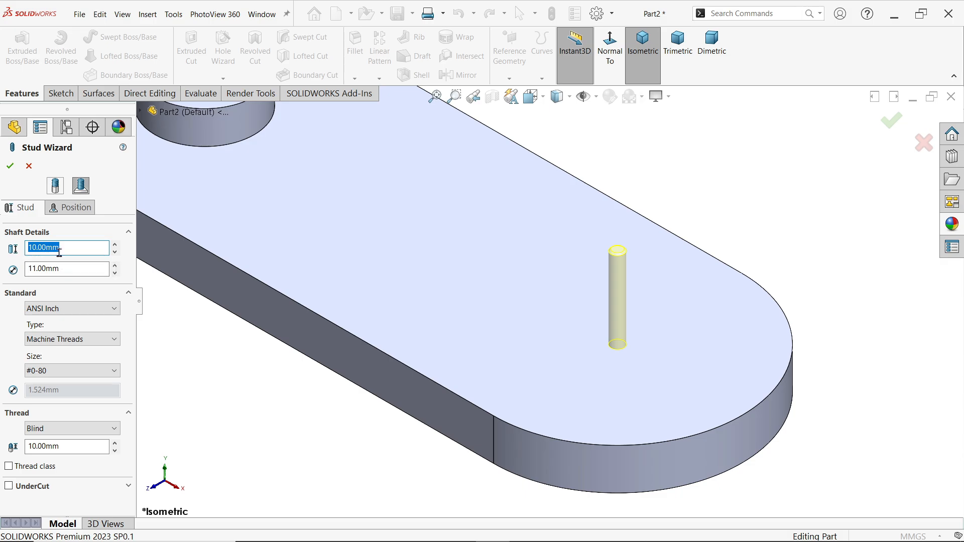
pyautogui.write('20')
pyautogui.press('Return')
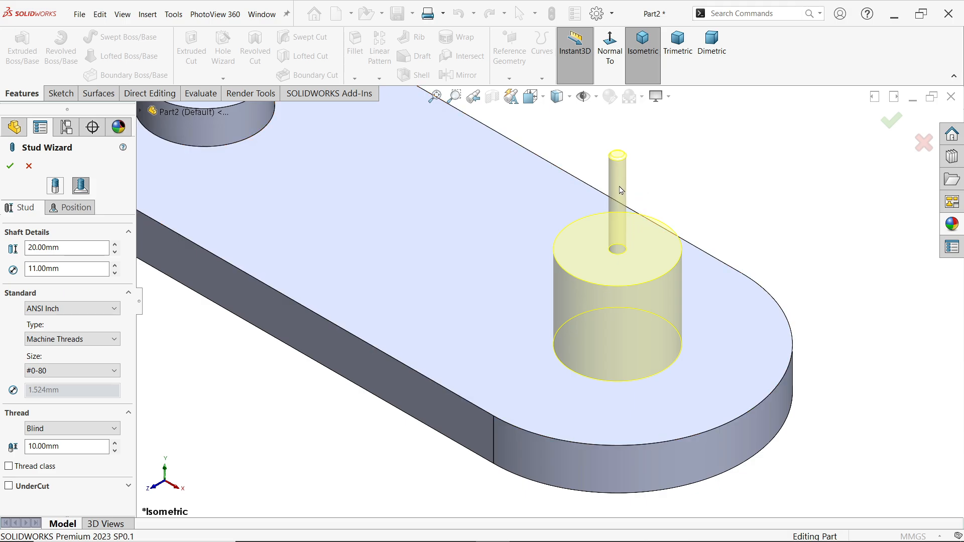
pyautogui.moveTo(68, 269); pyautogui.dragTo(14, 272)
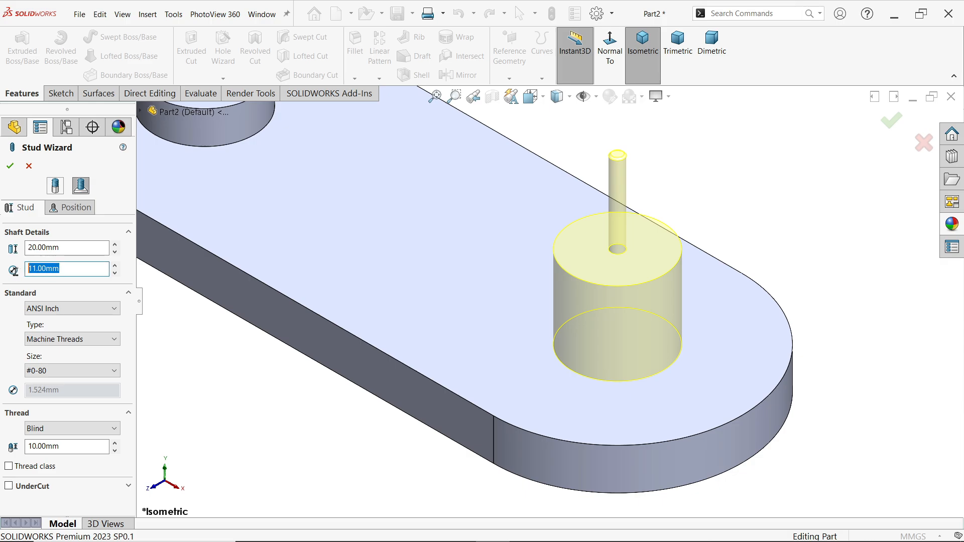
pyautogui.write('10')
pyautogui.press('Return')
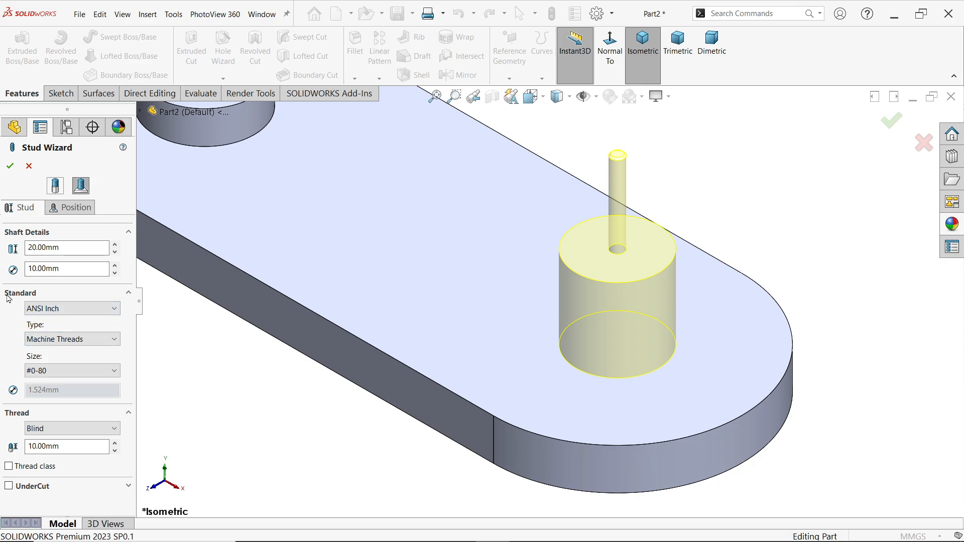
# - Set the stud's standard to ANSI Metric, type to Machine Threads and size to M8x1.25
pyautogui.click(34, 308)
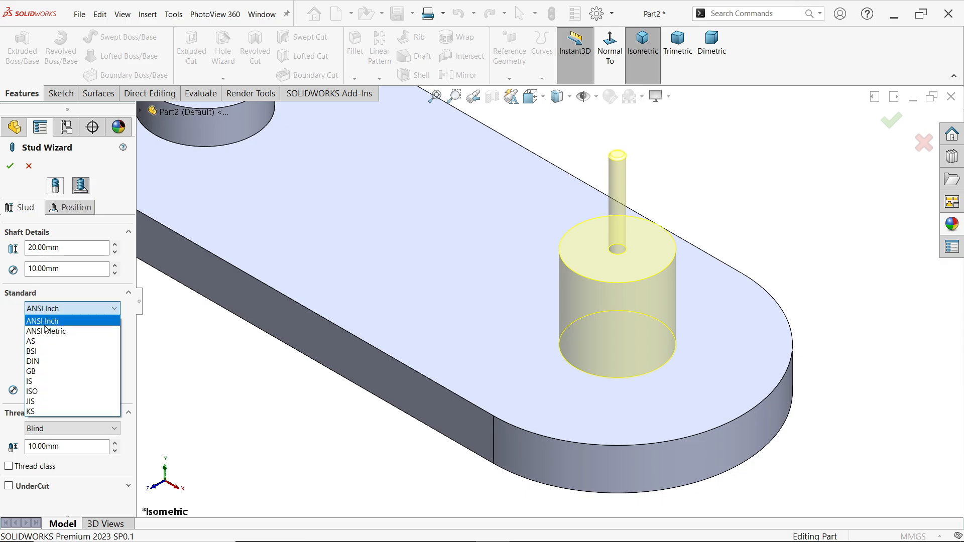
pyautogui.click(48, 327)
pyautogui.click(63, 339)
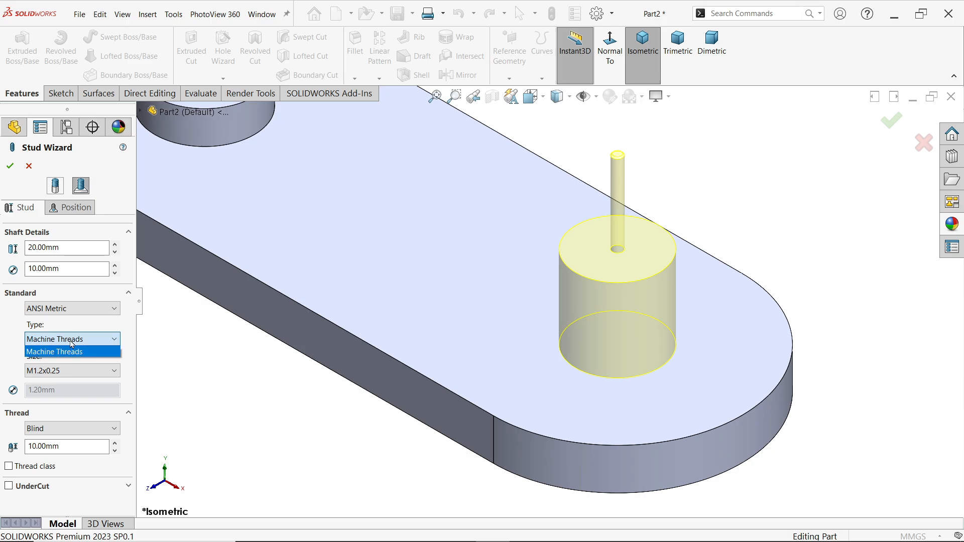
pyautogui.click(69, 352)
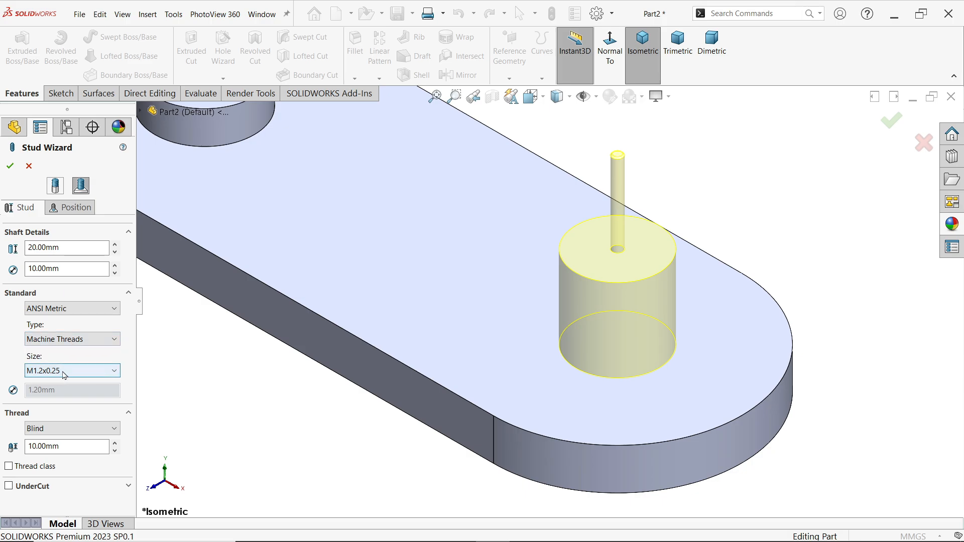
pyautogui.click(64, 373)
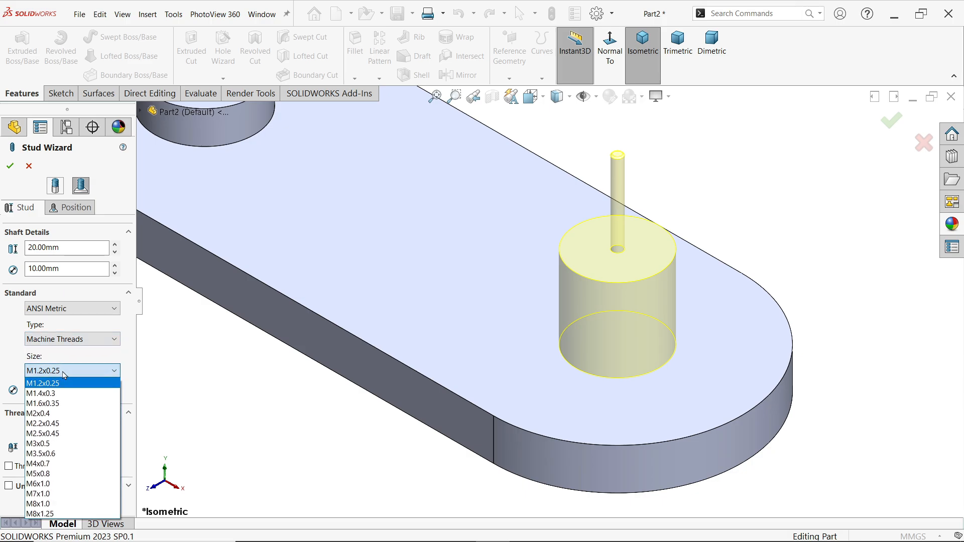
pyautogui.click(48, 514)
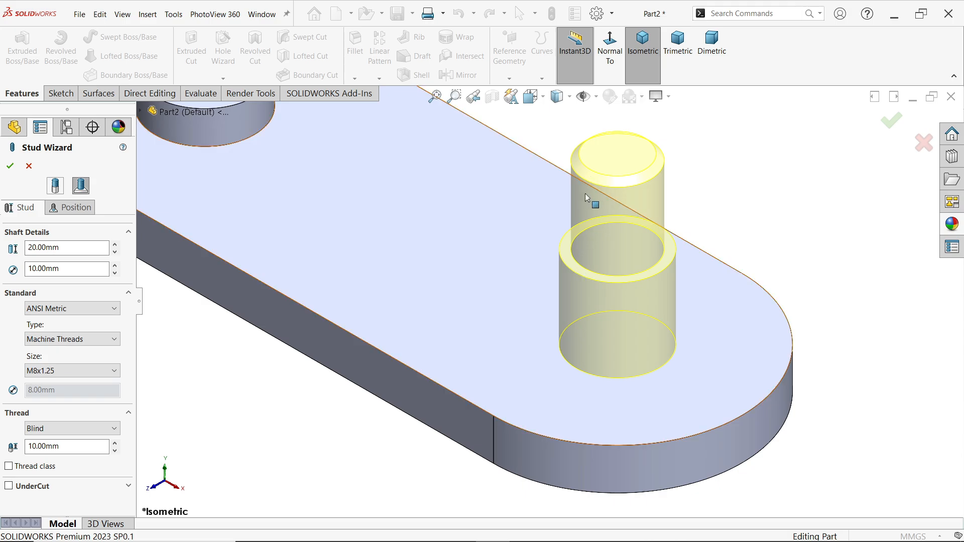
# - Set the stud's blind thread length to 12 mm and enable the thread class at 2A
pyautogui.click(68, 446)
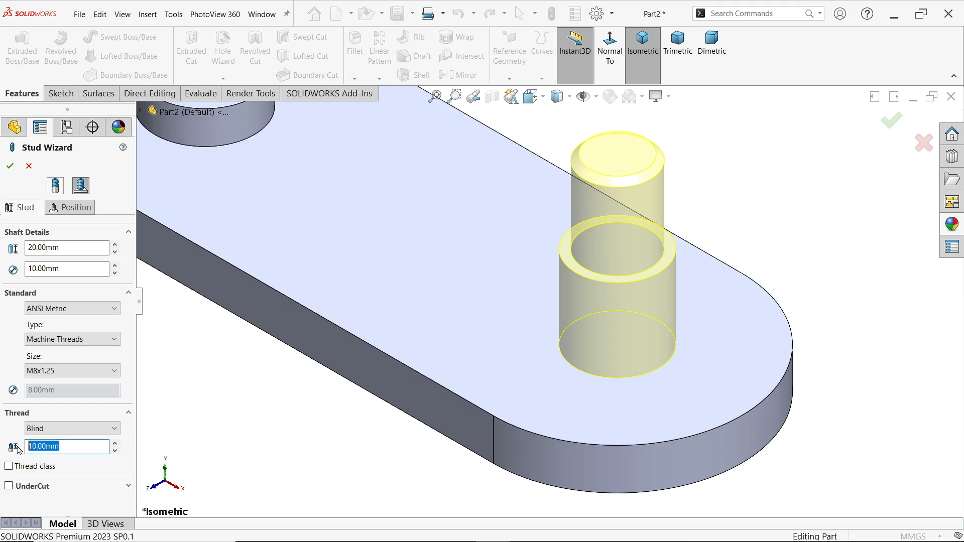
pyautogui.write('12')
pyautogui.press('Return')
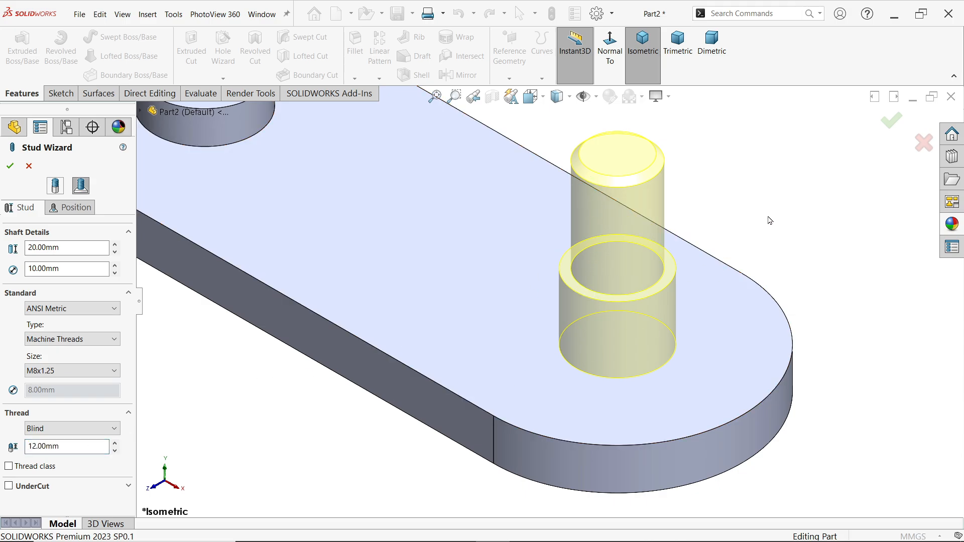
pyautogui.click(9, 466)
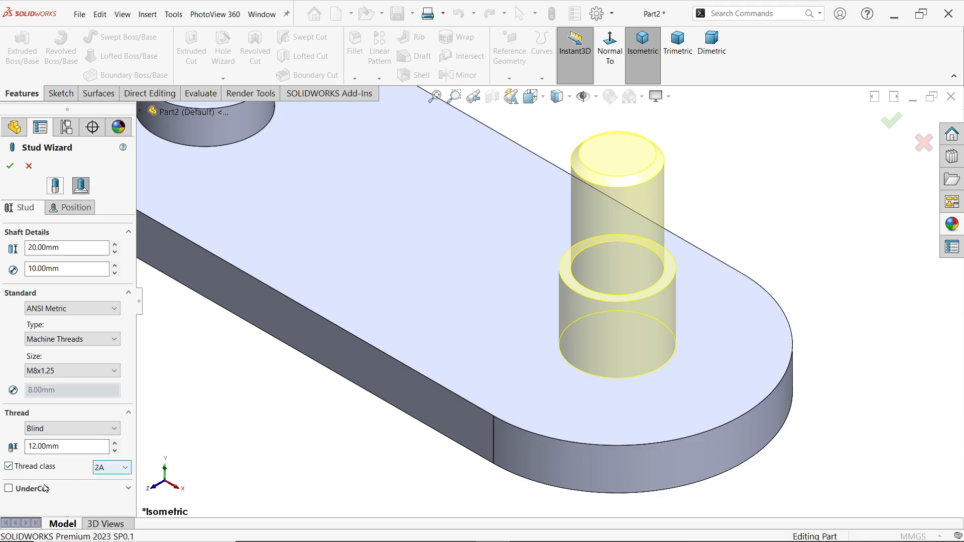
# - Preview an undercut on the M8x1.25 stud, turn it back off and create the stud
pyautogui.click(8, 489)
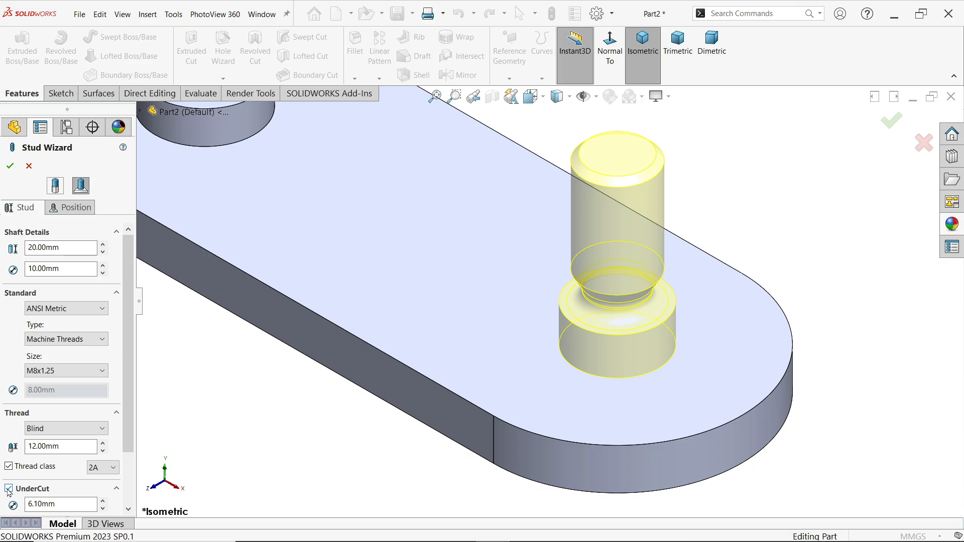
pyautogui.click(8, 489)
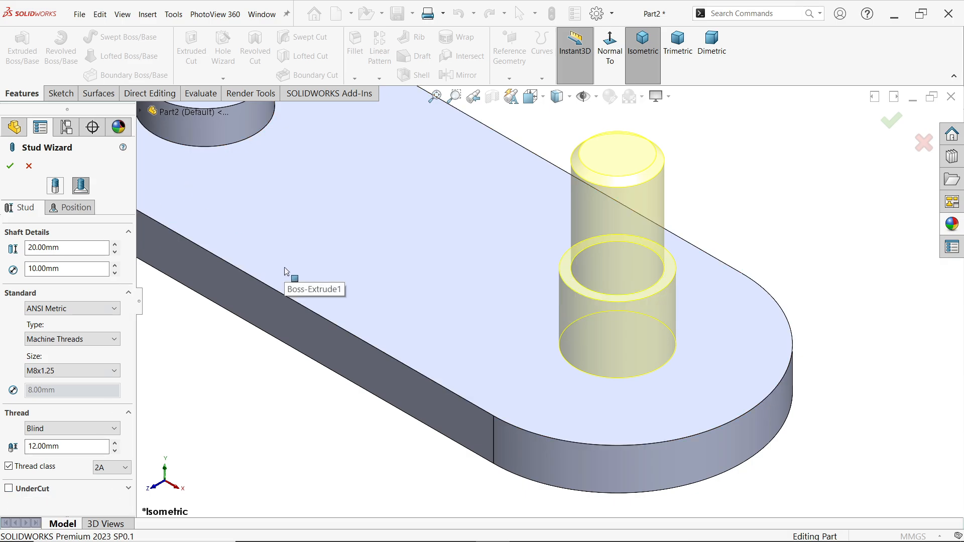
pyautogui.click(11, 166)
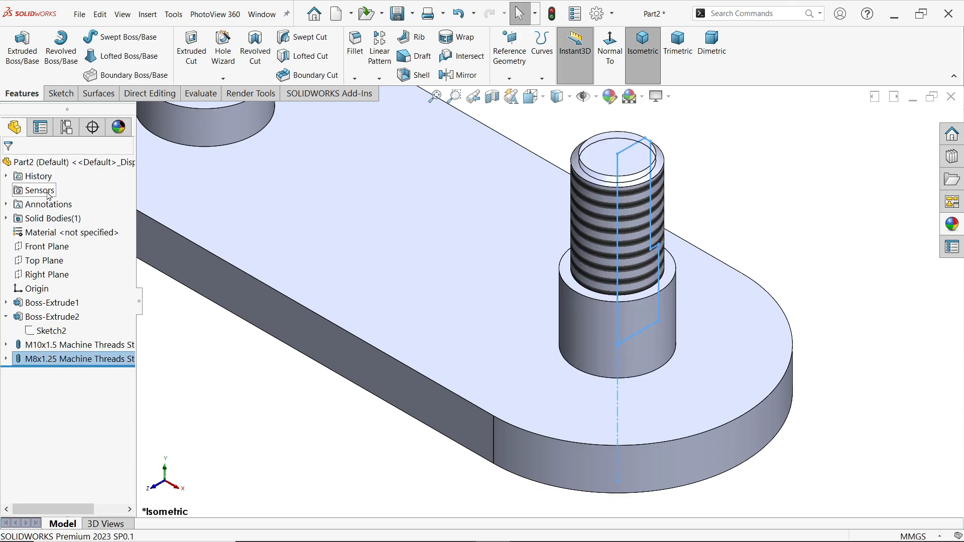
# - Examine the finished M10x1.5 and M8x1.25 studs on the plate
pyautogui.scroll(3, 503, 289)
pyautogui.scroll(-3, 512, 221)
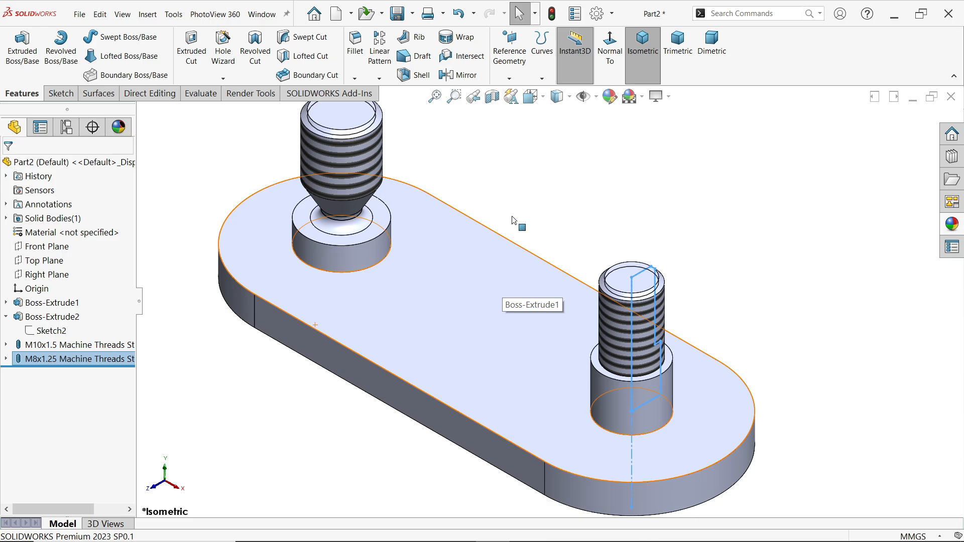
pyautogui.click(536, 191)
pyautogui.scroll(2, 539, 211)
pyautogui.scroll(-1, 545, 343)
pyautogui.scroll(-1, 546, 343)
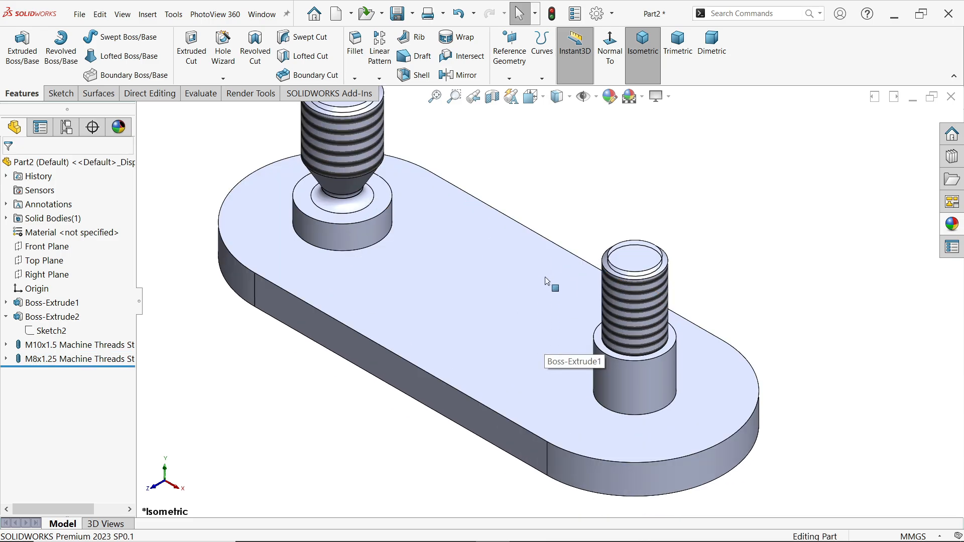
pyautogui.scroll(2, 547, 281)
pyautogui.scroll(-2, 549, 222)
pyautogui.scroll(1, 550, 246)
pyautogui.scroll(1, 555, 362)
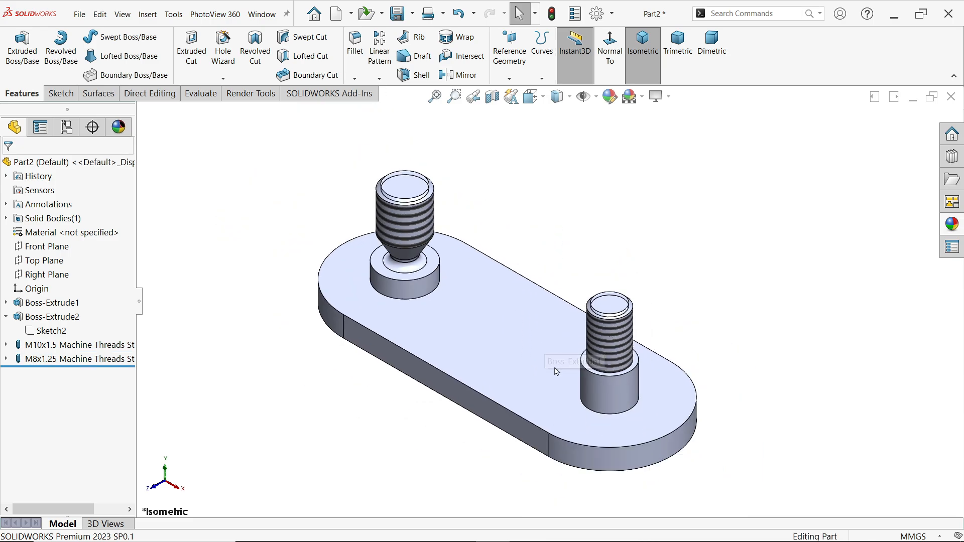
pyautogui.scroll(-1, 557, 373)
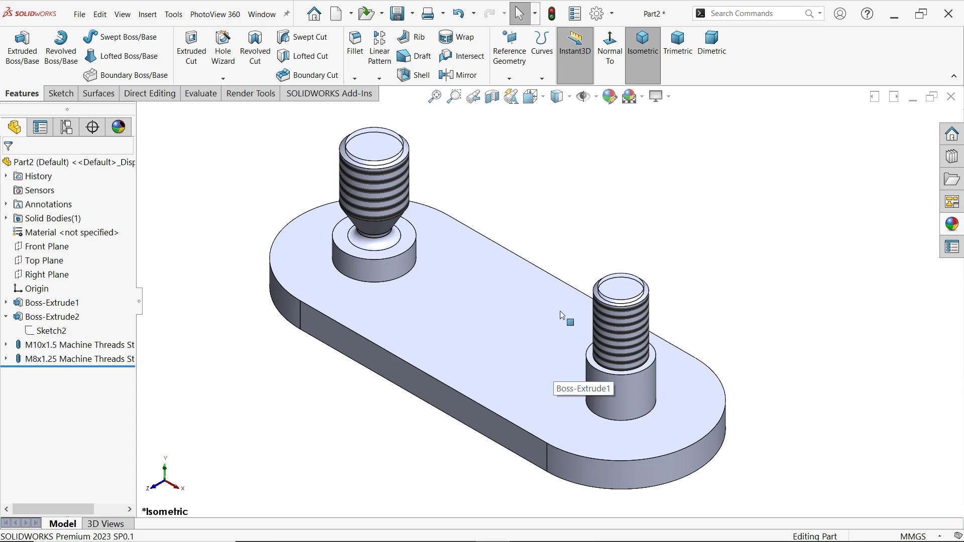